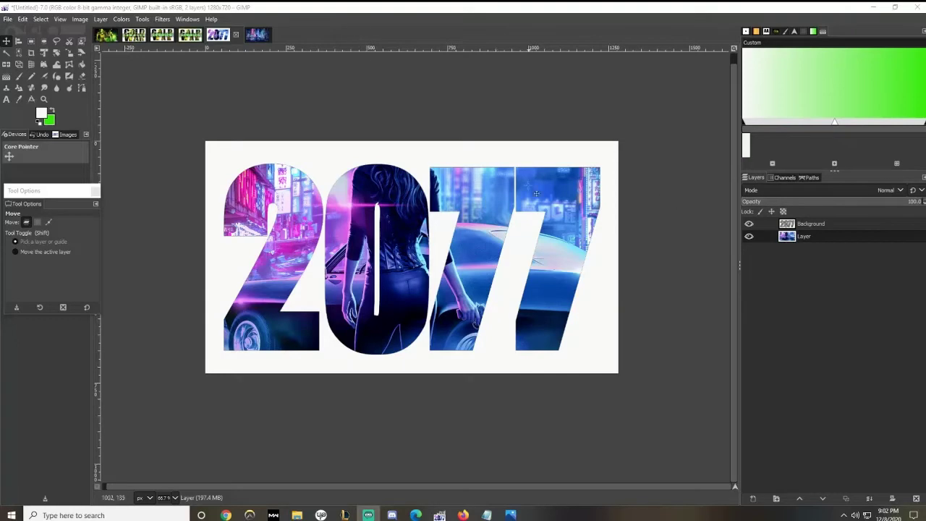
- View the full neon street wallpaper, and return to the 2077 example image
{"action": "left_click", "coordinate": [257, 34]}
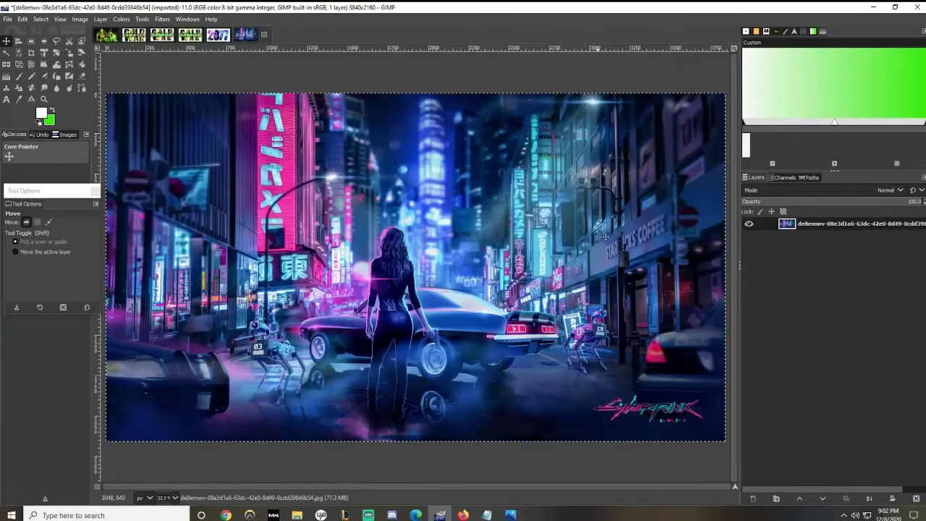
{"action": "left_click", "coordinate": [220, 35]}
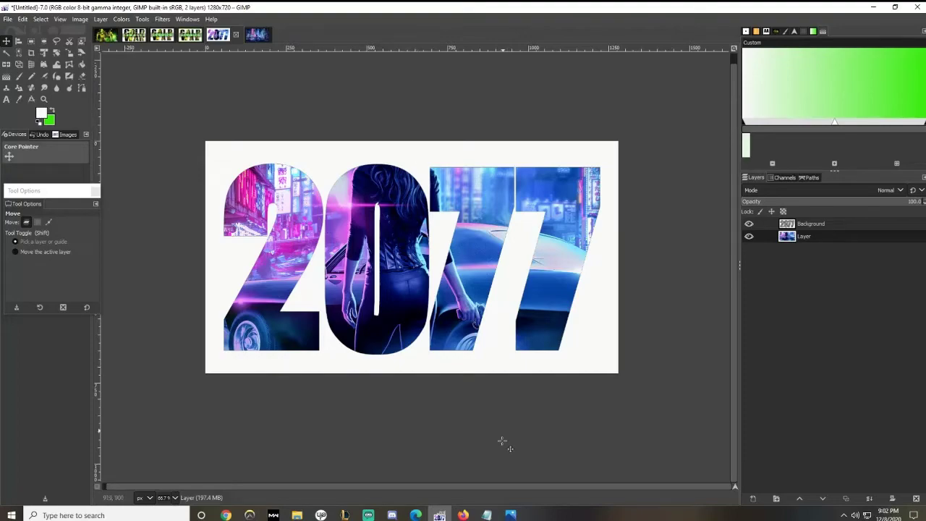
- Switch to Firefox and set YouTube's appearance to the dark theme
{"action": "left_click", "coordinate": [463, 515]}
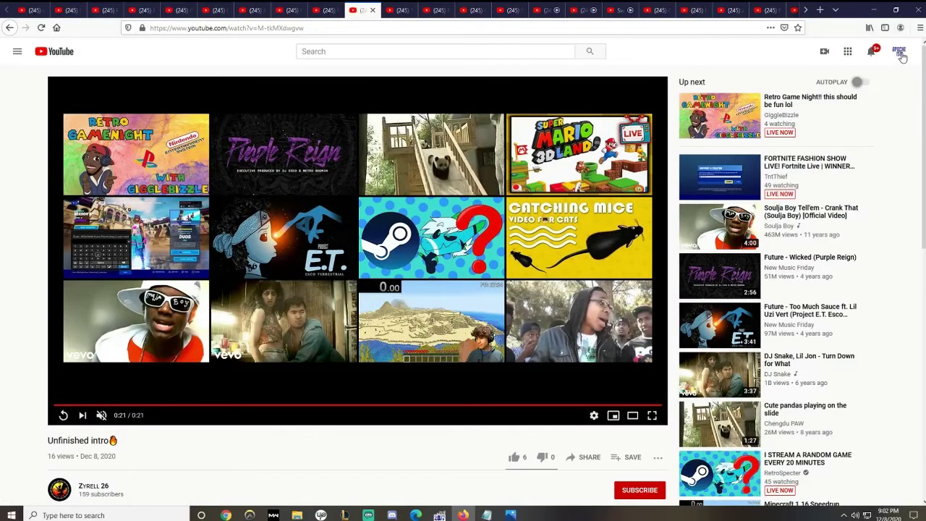
{"action": "left_click", "coordinate": [898, 54]}
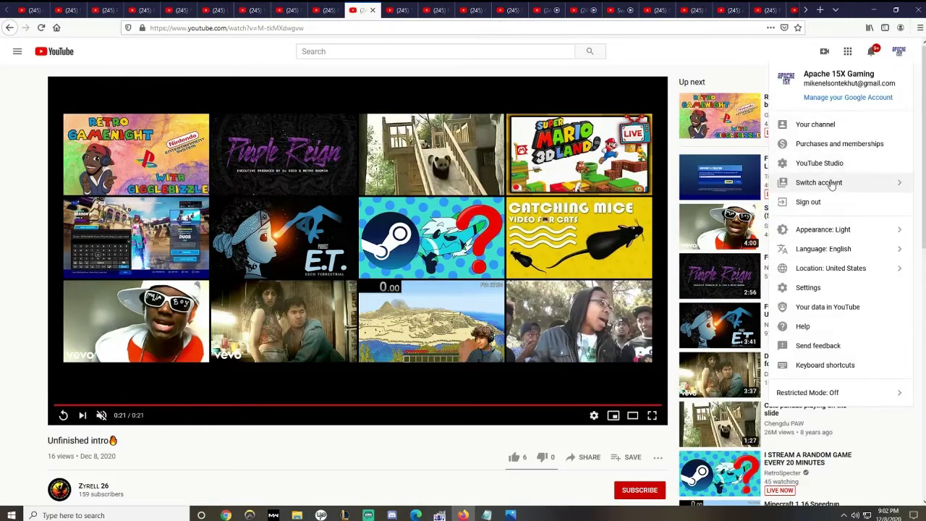
{"action": "left_click", "coordinate": [823, 230]}
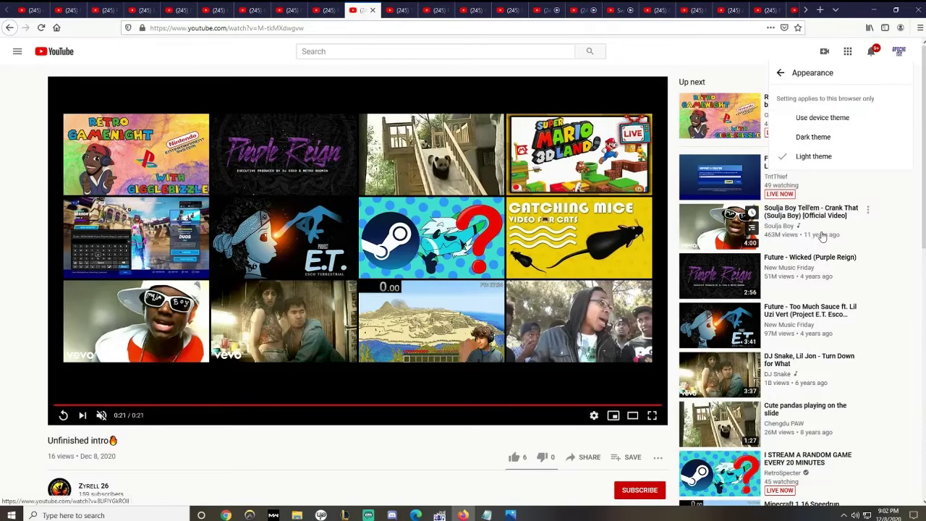
{"action": "left_click", "coordinate": [812, 137]}
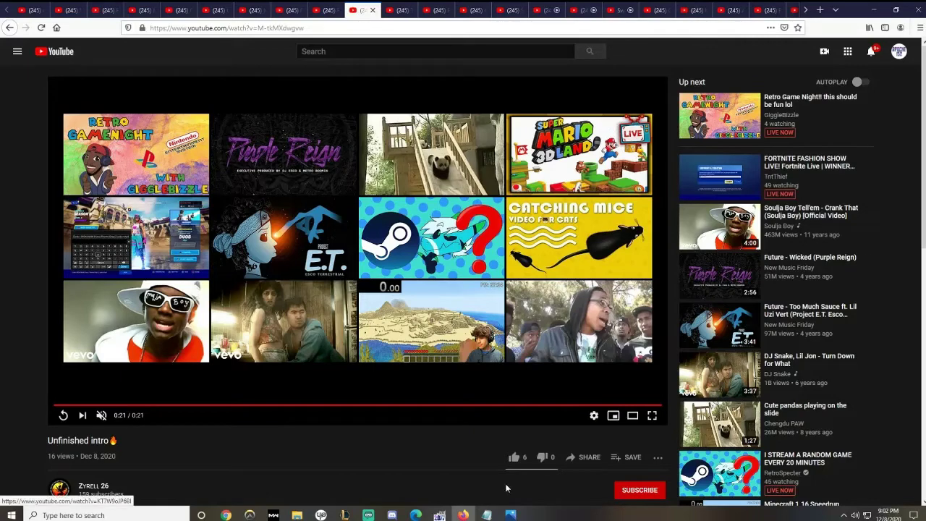
- Switch back to GIMP and create a new image 1920 px wide and 1080 px high
{"action": "left_click", "coordinate": [439, 514]}
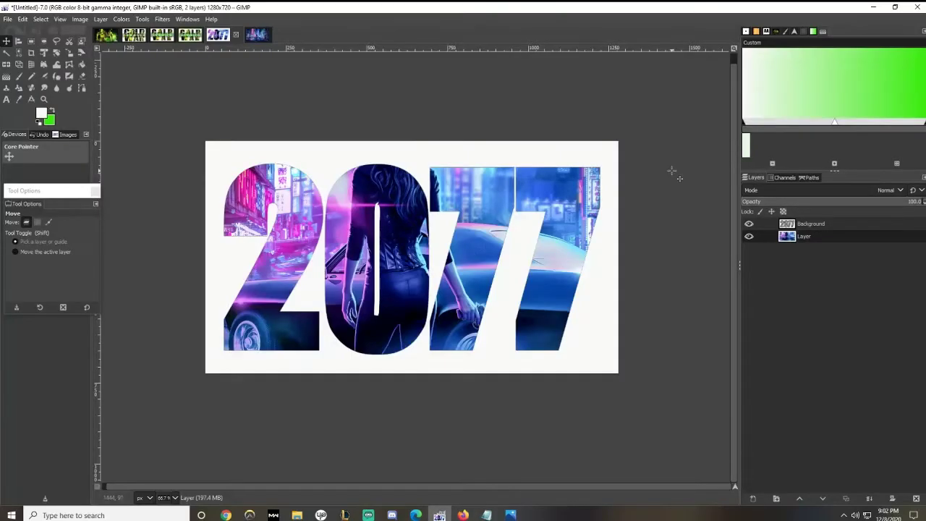
{"action": "left_click", "coordinate": [7, 18]}
{"action": "left_click", "coordinate": [17, 36]}
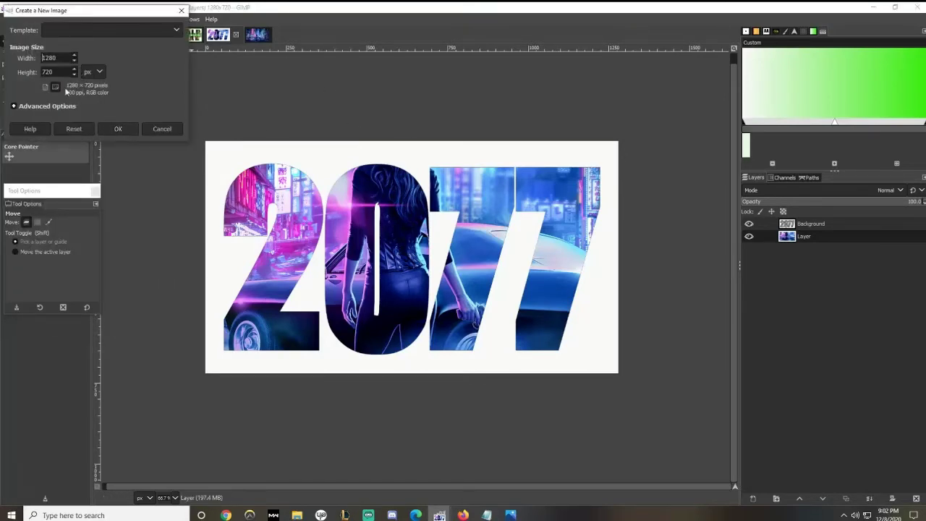
{"action": "left_click_drag", "start_coordinate": [63, 58], "coordinate": [5, 51]}
{"action": "type", "text": "1"}
{"action": "key", "text": "Tab"}
{"action": "type", "text": "1"}
{"action": "left_click", "coordinate": [129, 129]}
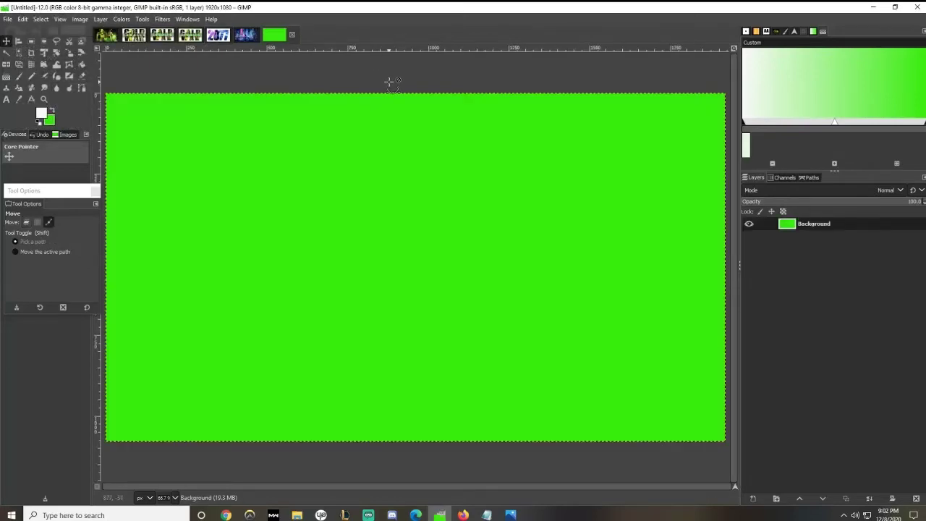
- Fill the canvas with the dark page colour sampled from a temporarily pasted screenshot of YouTube's dark theme
{"action": "key", "text": "ctrl+v"}
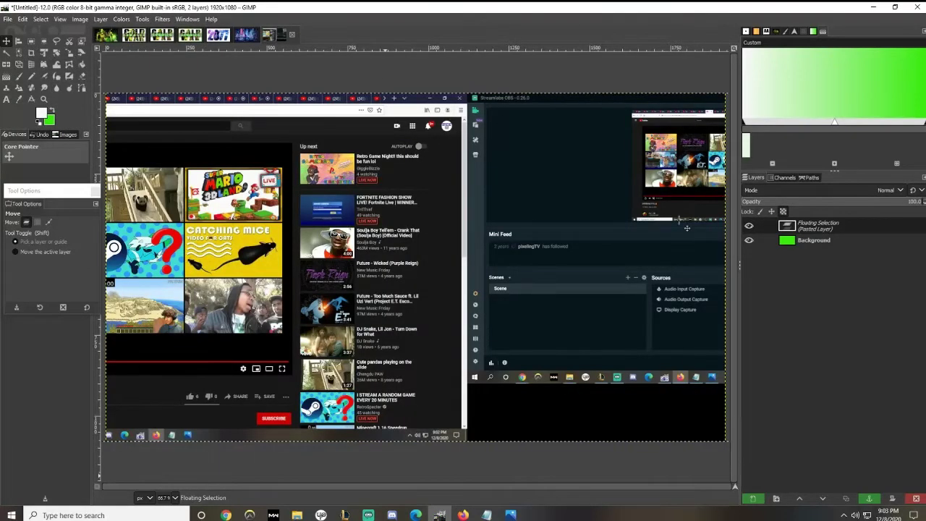
{"action": "left_click", "coordinate": [17, 100]}
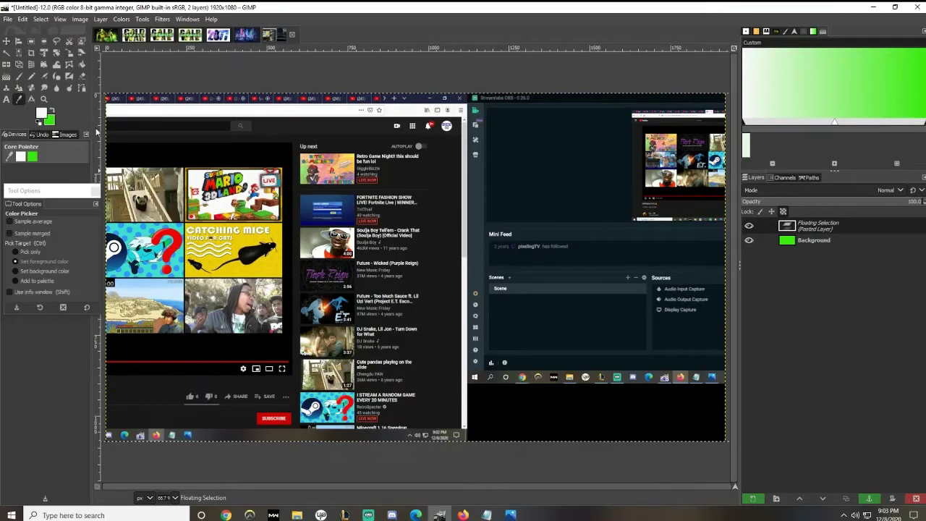
{"action": "left_click", "coordinate": [297, 146]}
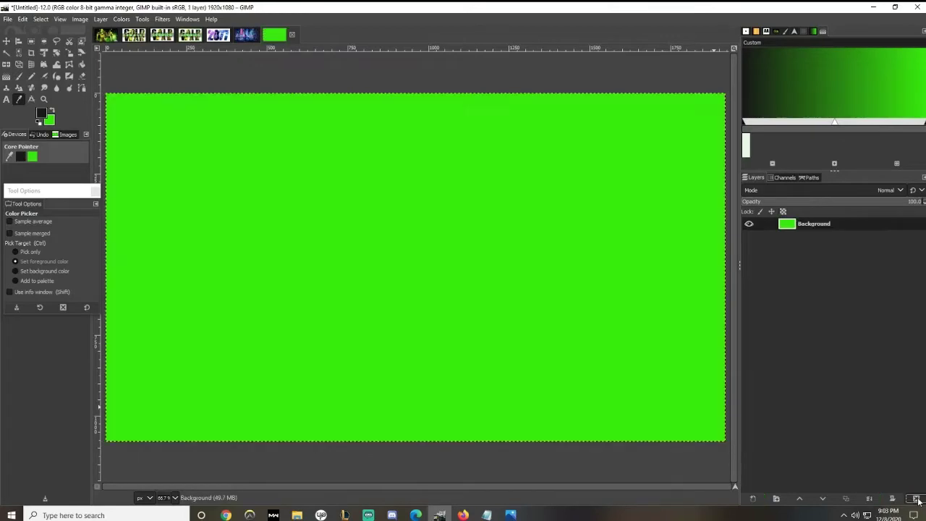
{"action": "left_click", "coordinate": [916, 497]}
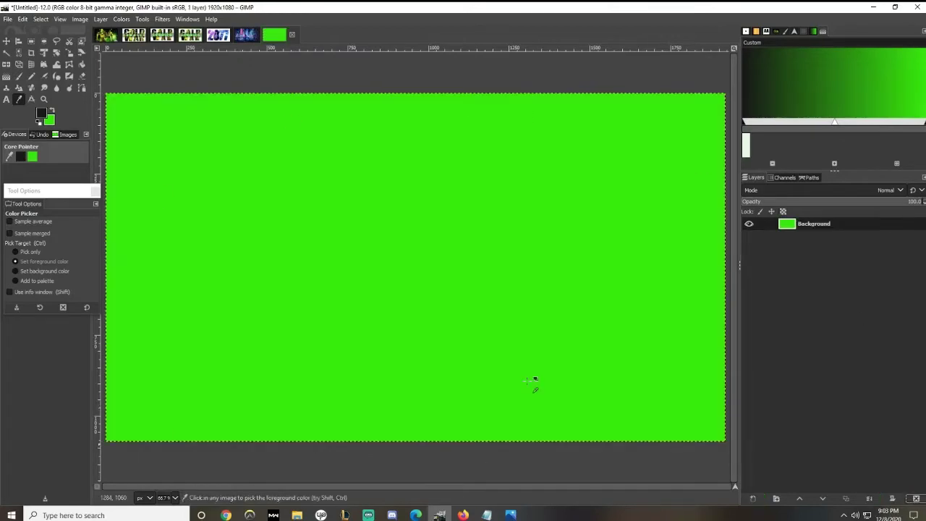
{"action": "left_click", "coordinate": [82, 64]}
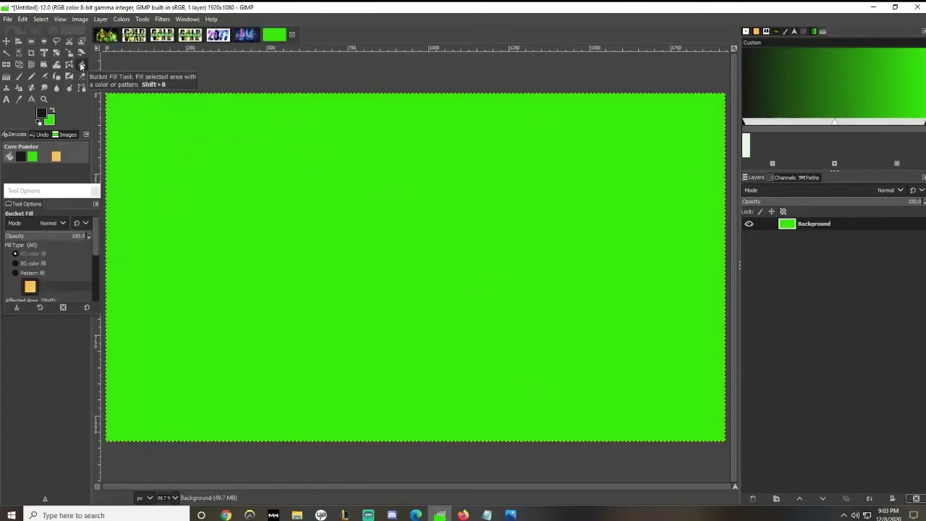
{"action": "left_click", "coordinate": [358, 213]}
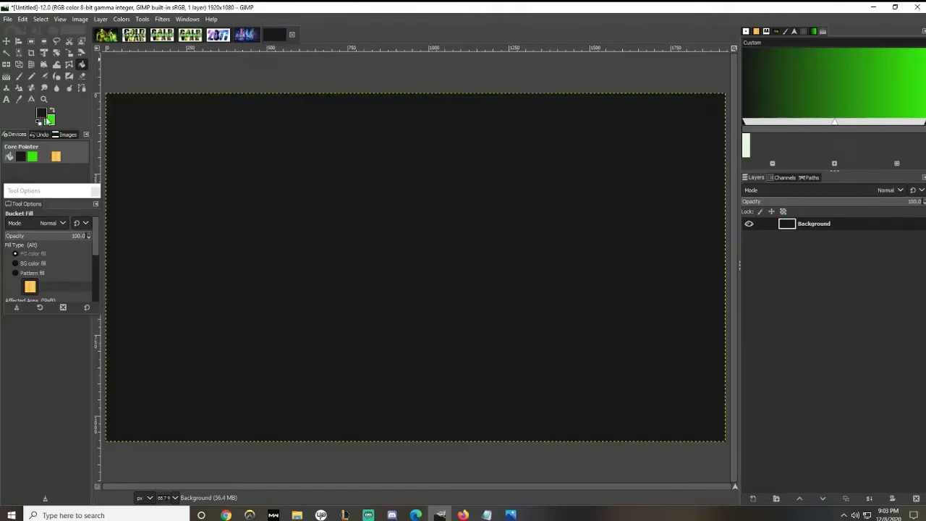
- Set the Text tool's colour to white
{"action": "left_click", "coordinate": [7, 99]}
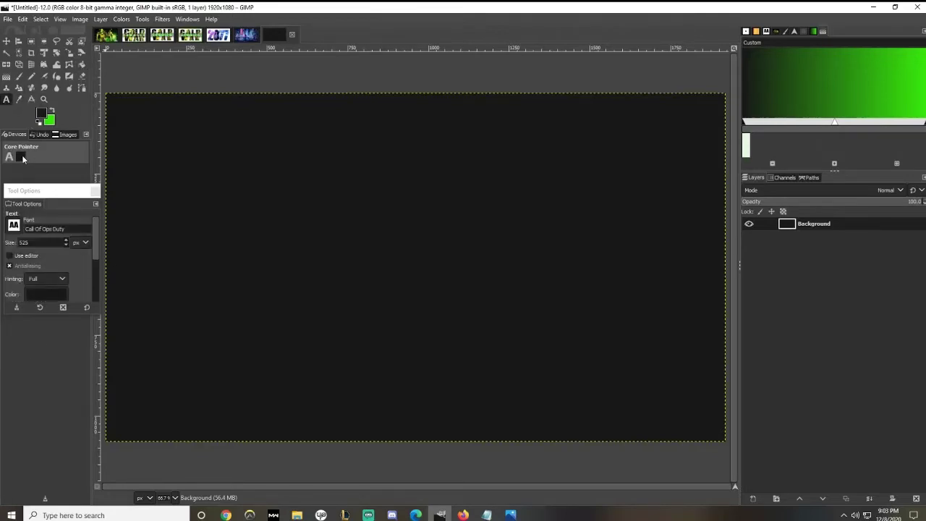
{"action": "left_click", "coordinate": [41, 292]}
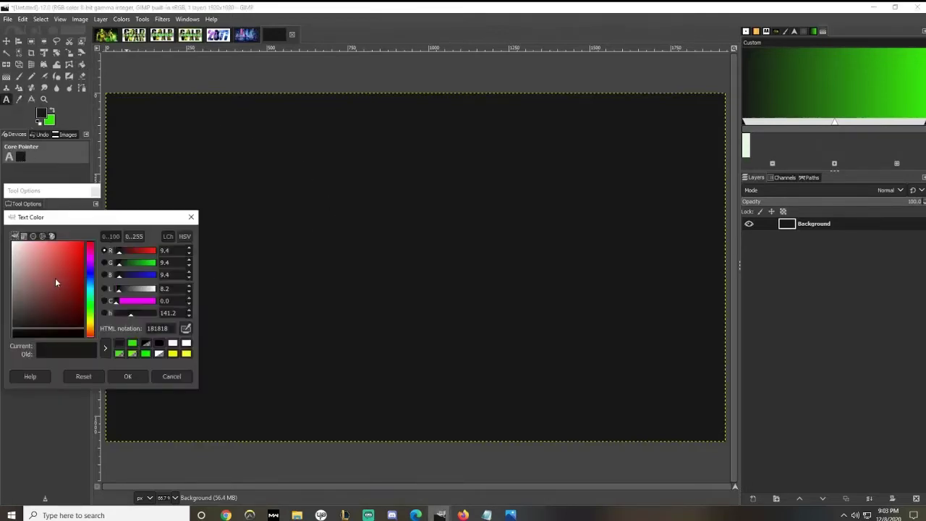
{"action": "left_click_drag", "start_coordinate": [58, 279], "coordinate": [2, 155]}
{"action": "left_click", "coordinate": [128, 377]}
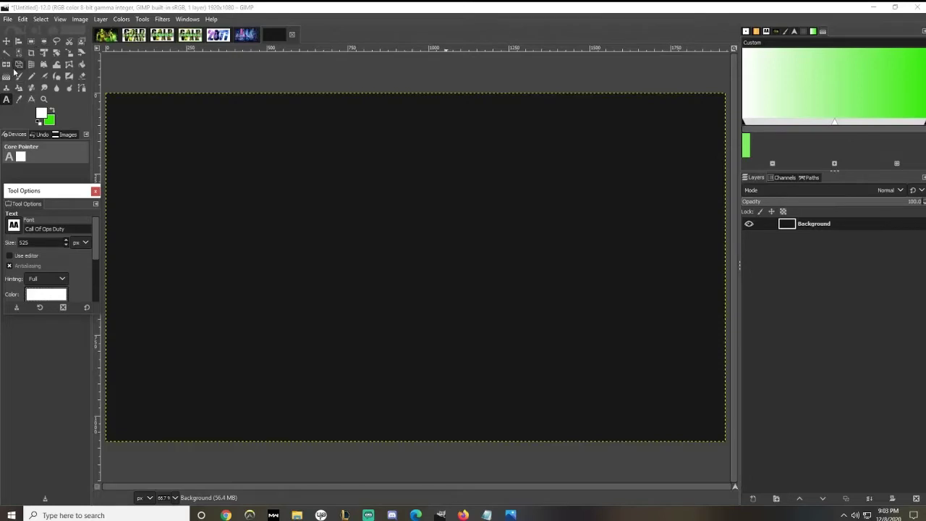
- Add the text "2077" at 775 px in the Call Of Ops Duty font, in a text box spanning most of the canvas
{"action": "left_click", "coordinate": [6, 99]}
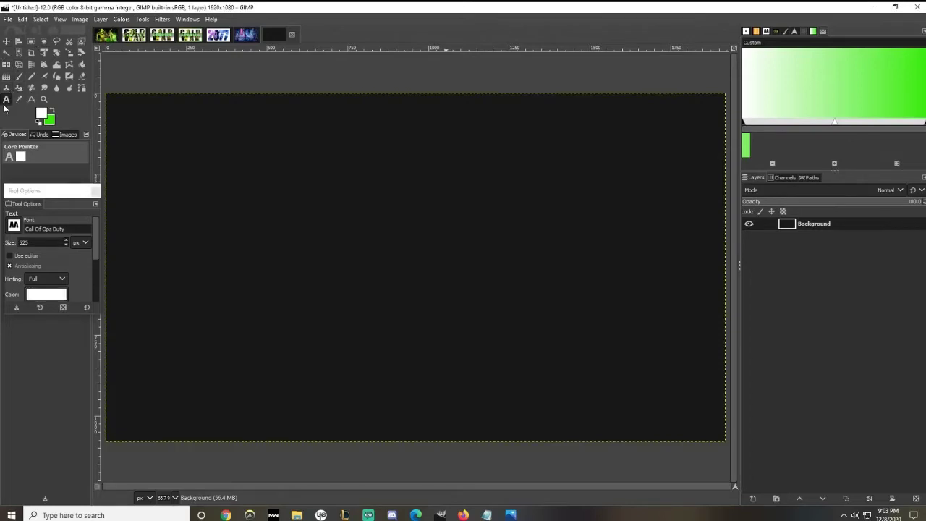
{"action": "left_click", "coordinate": [107, 106]}
{"action": "left_click_drag", "start_coordinate": [113, 110], "coordinate": [720, 427]}
{"action": "double_click", "coordinate": [210, 80]}
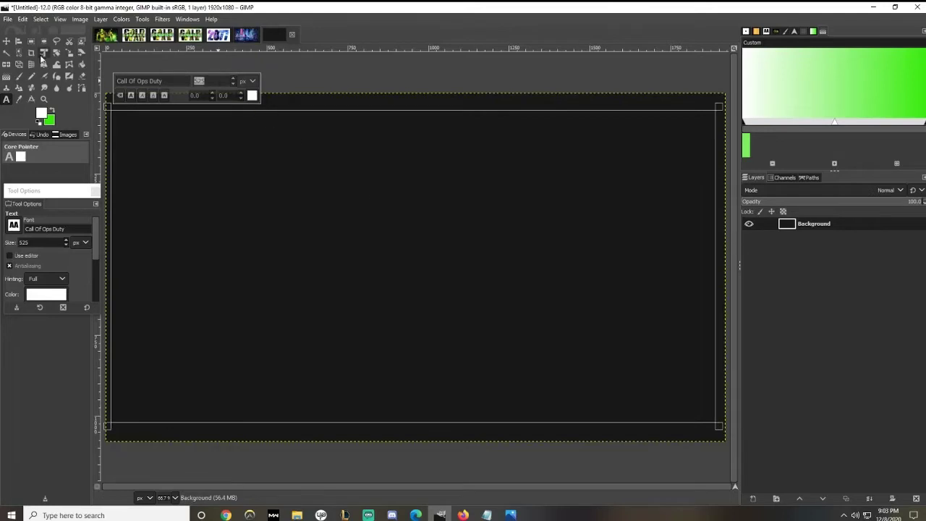
{"action": "type", "text": "775"}
{"action": "double_click", "coordinate": [199, 80]}
{"action": "type", "text": "2077"}
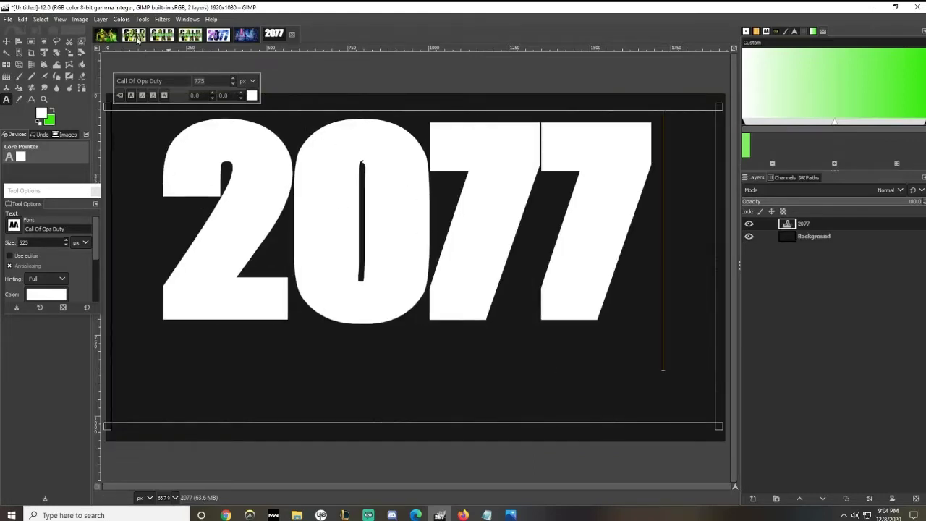
- Move the 2077 text layer down and slightly right so the digits sit in the middle of the canvas
{"action": "left_click", "coordinate": [7, 40]}
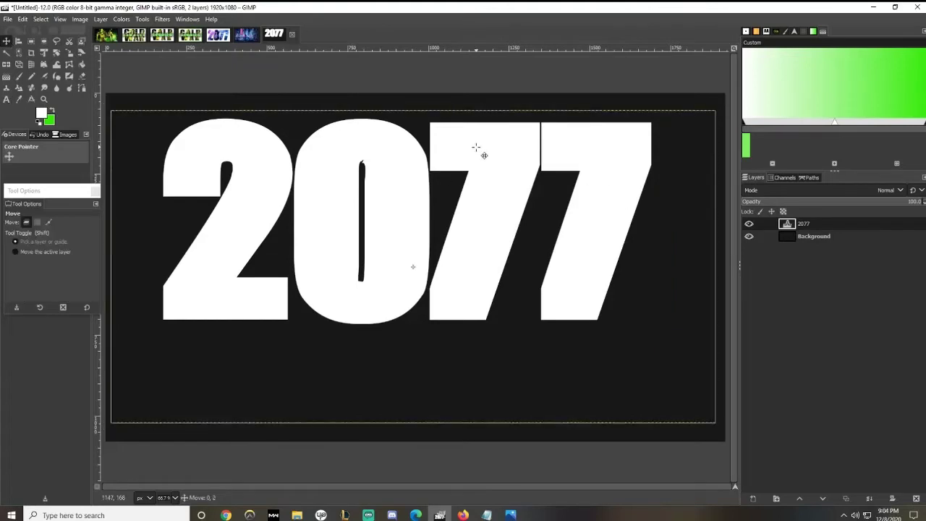
{"action": "left_click_drag", "start_coordinate": [365, 117], "coordinate": [365, 135]}
{"action": "left_click_drag", "start_coordinate": [494, 168], "coordinate": [496, 200]}
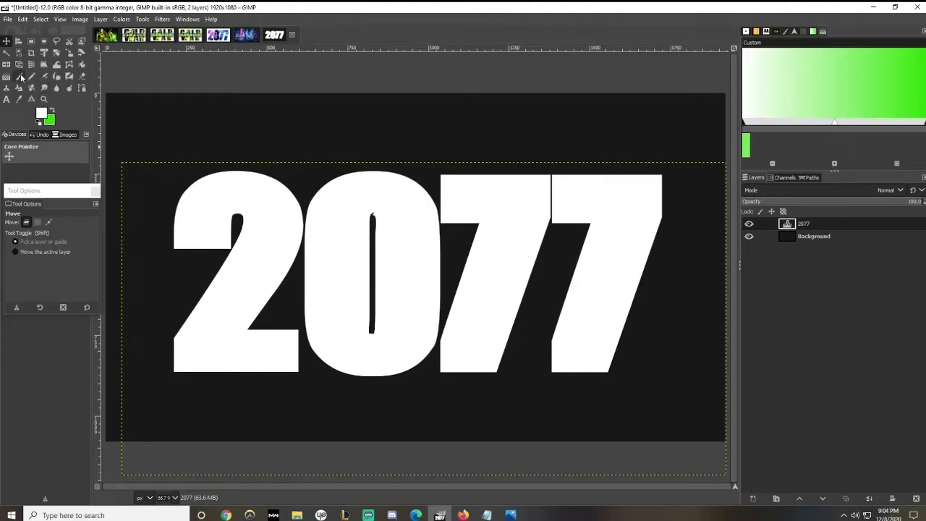
- Adjust the letter spacing of the 2077 text to -29
{"action": "left_click", "coordinate": [10, 100]}
{"action": "left_click", "coordinate": [668, 243]}
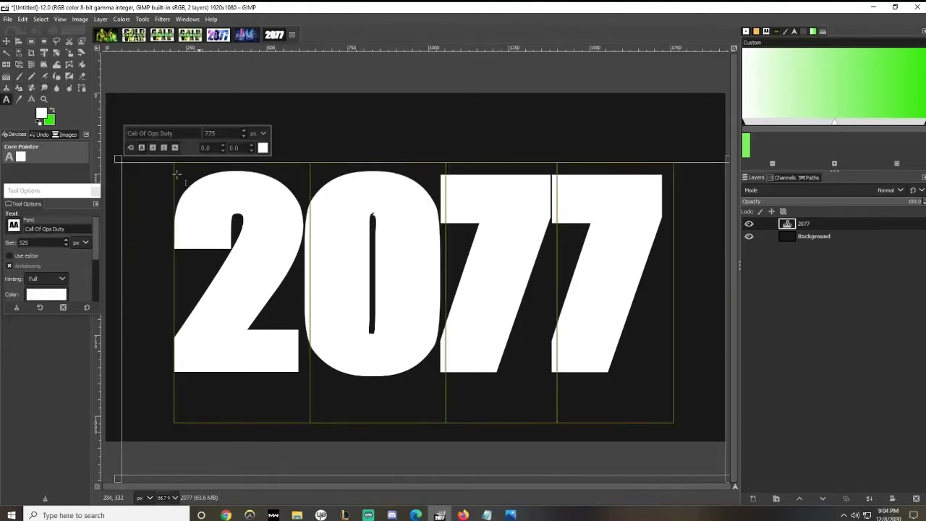
{"action": "left_click", "coordinate": [98, 227]}
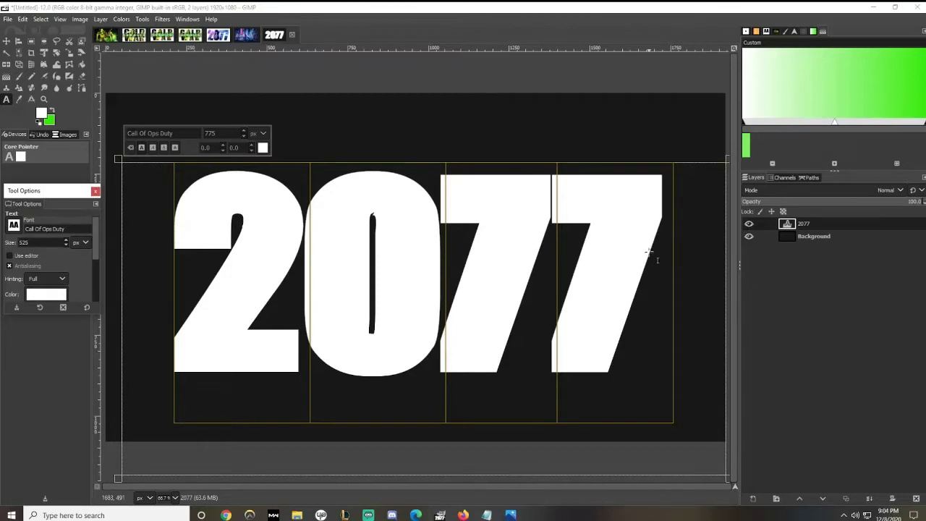
{"action": "scroll", "coordinate": [97, 228], "scroll_direction": "down", "scroll_amount": 5}
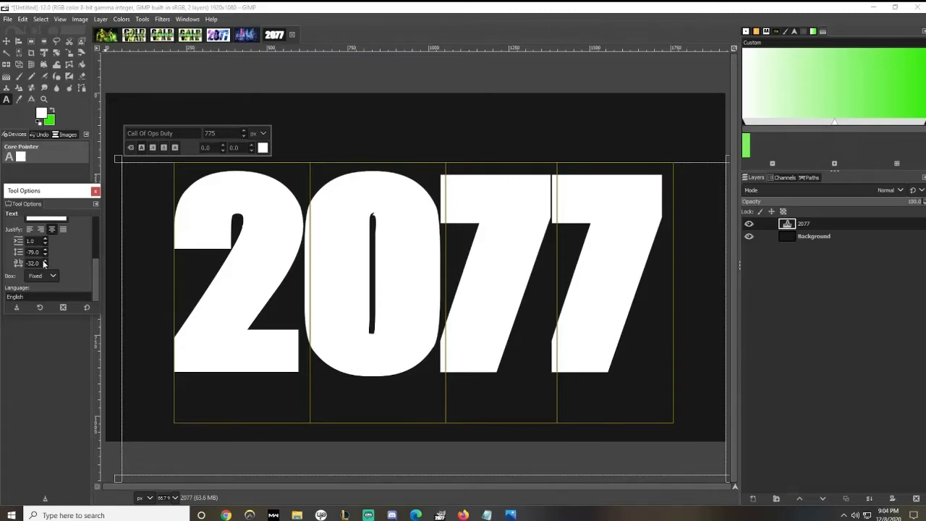
{"action": "scroll", "coordinate": [45, 265], "scroll_direction": "down", "scroll_amount": 14}
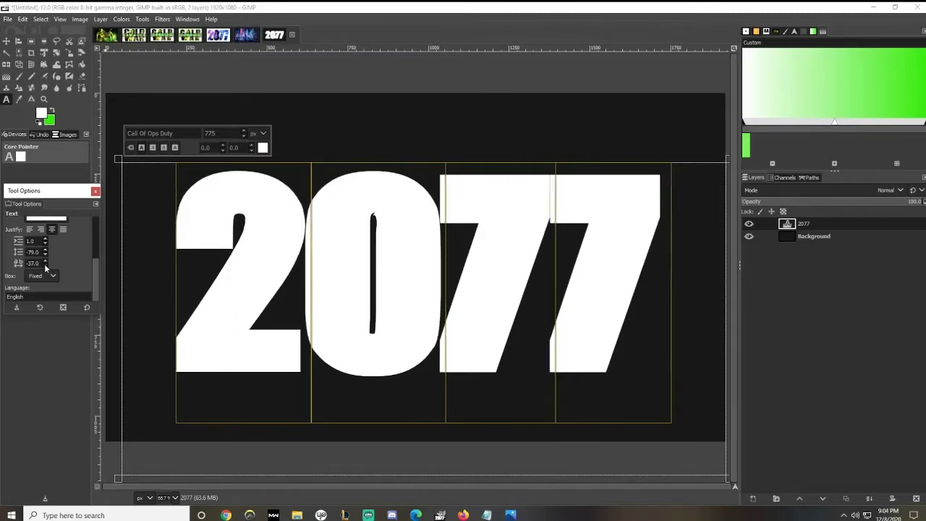
{"action": "scroll", "coordinate": [45, 264], "scroll_direction": "up", "scroll_amount": 17}
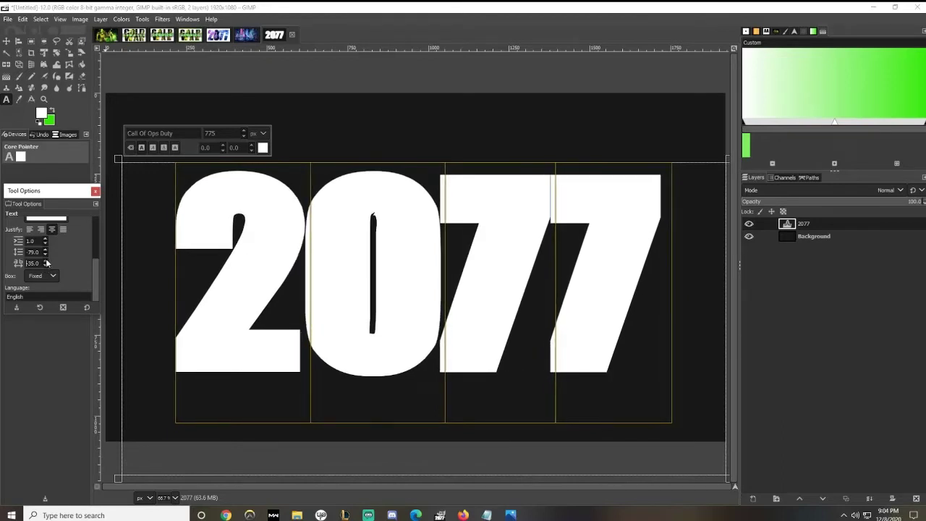
{"action": "scroll", "coordinate": [45, 264], "scroll_direction": "up", "scroll_amount": 4}
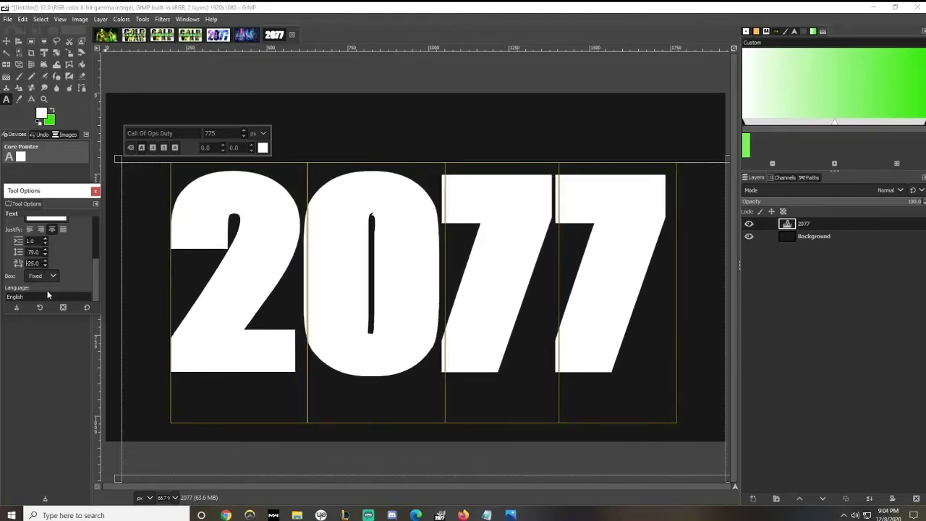
{"action": "scroll", "coordinate": [47, 268], "scroll_direction": "down", "scroll_amount": 4}
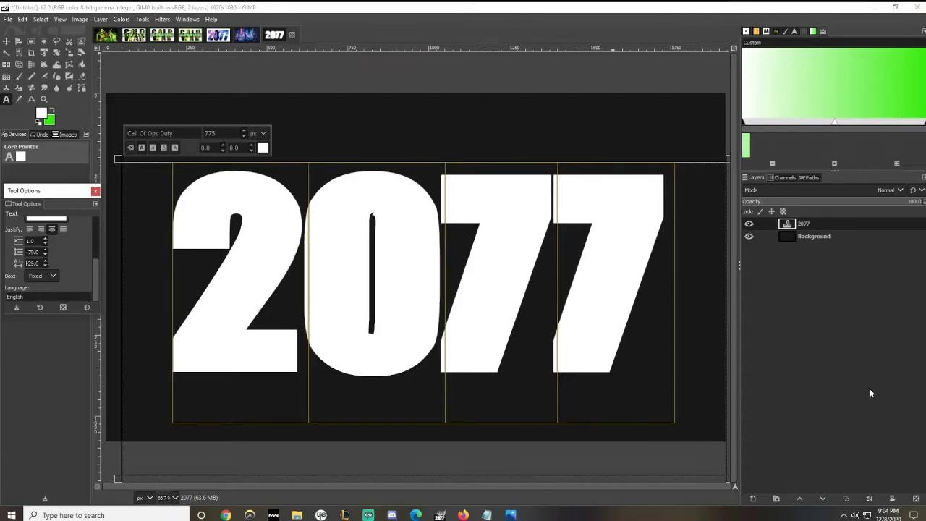
- Flatten the image into a single layer and add an alpha channel to it
{"action": "right_click", "coordinate": [818, 237]}
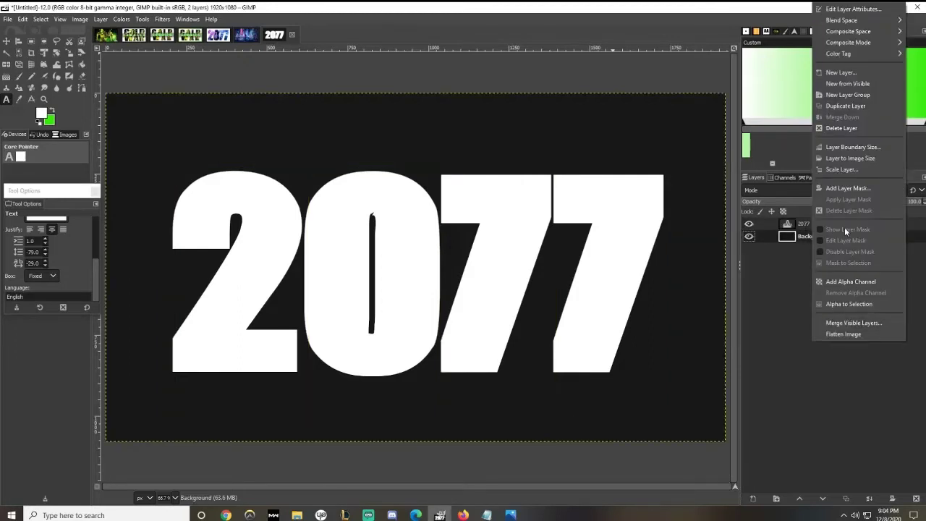
{"action": "left_click", "coordinate": [845, 334]}
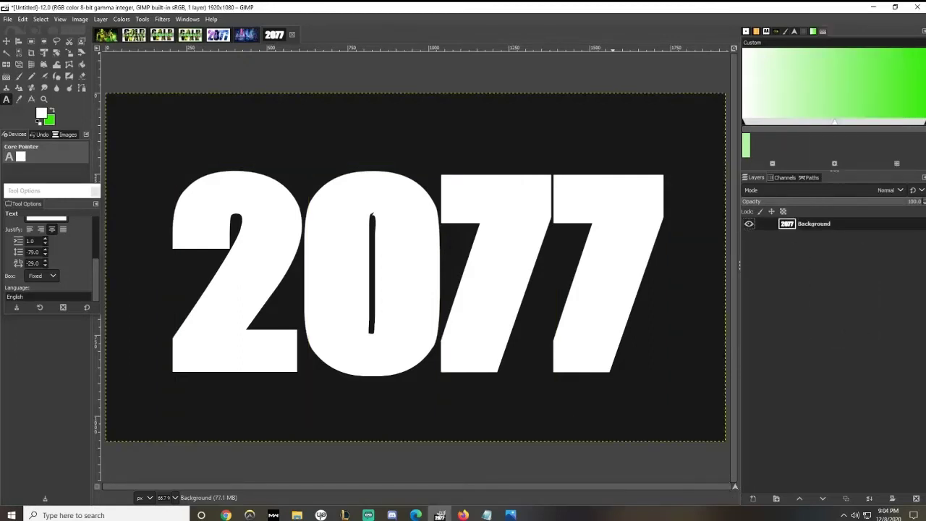
{"action": "right_click", "coordinate": [813, 226]}
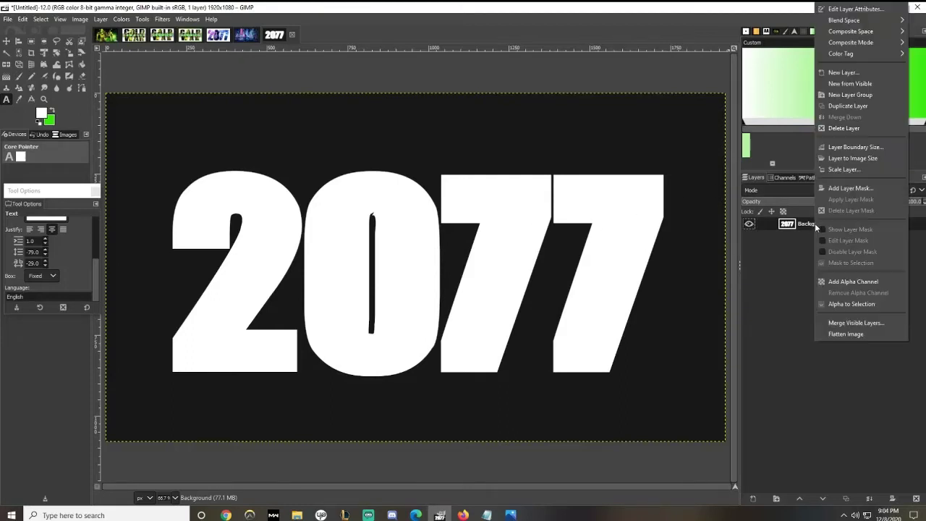
{"action": "left_click", "coordinate": [855, 282]}
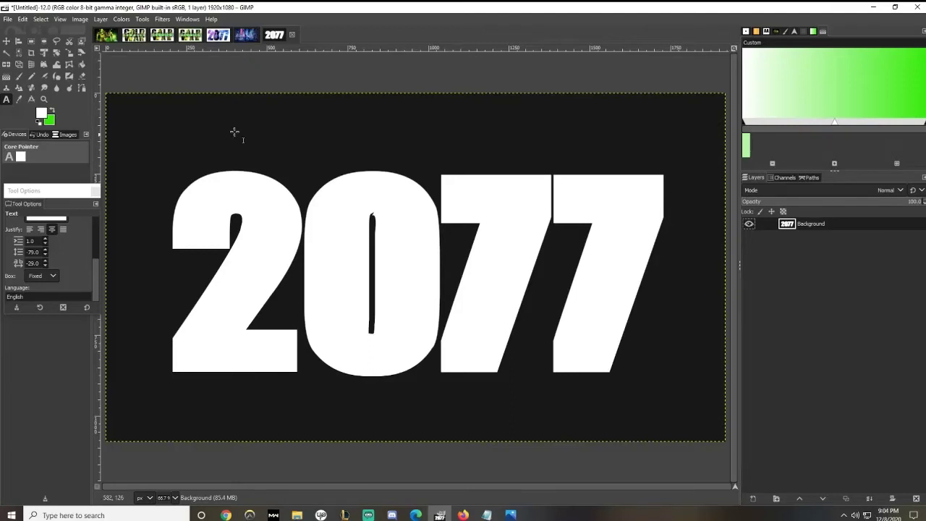
- Select all the white 2077 digits by color and delete them so the digit shapes are transparent
{"action": "left_click", "coordinate": [19, 53]}
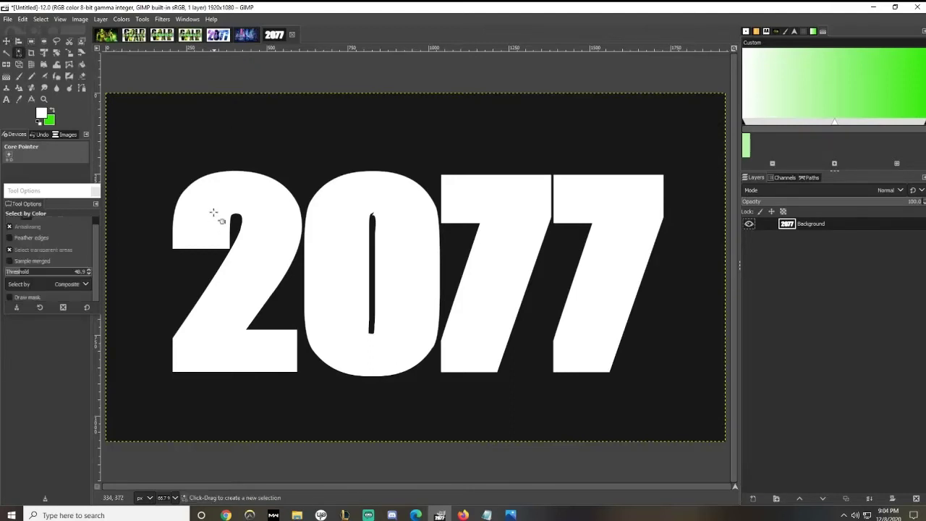
{"action": "left_click", "coordinate": [253, 200]}
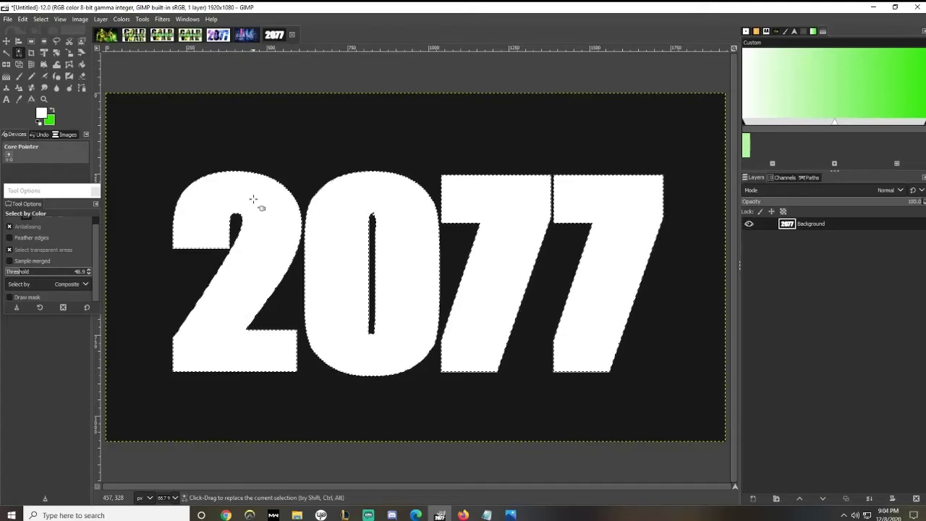
{"action": "key", "text": "Delete"}
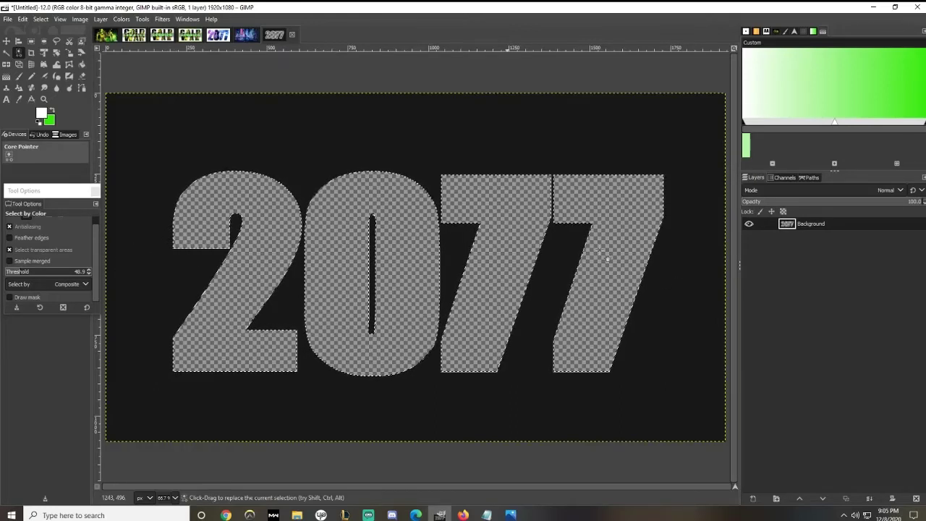
{"action": "left_click", "coordinate": [74, 21]}
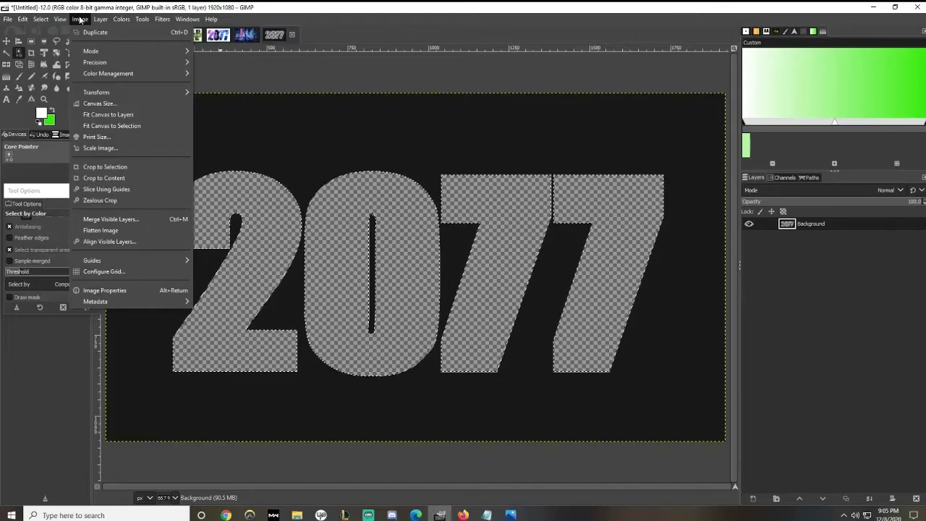
{"action": "left_click", "coordinate": [101, 147]}
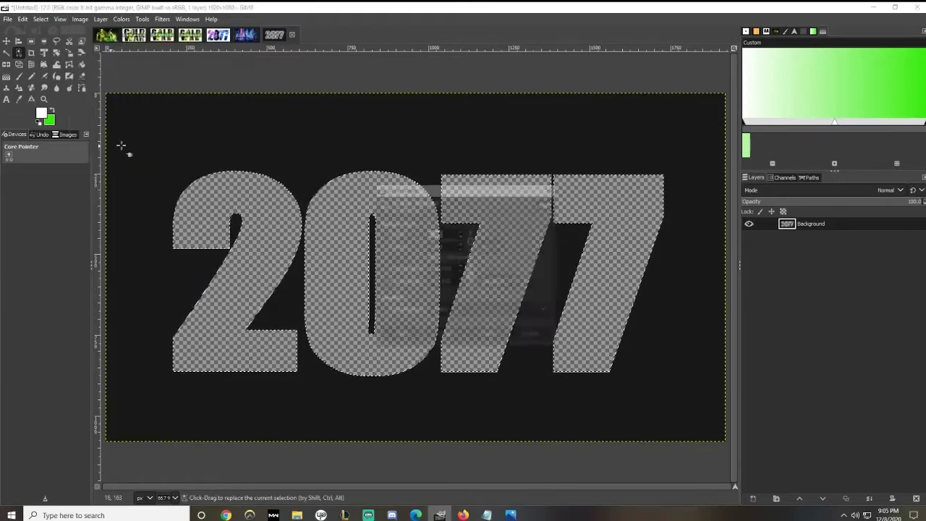
{"action": "left_click", "coordinate": [532, 336]}
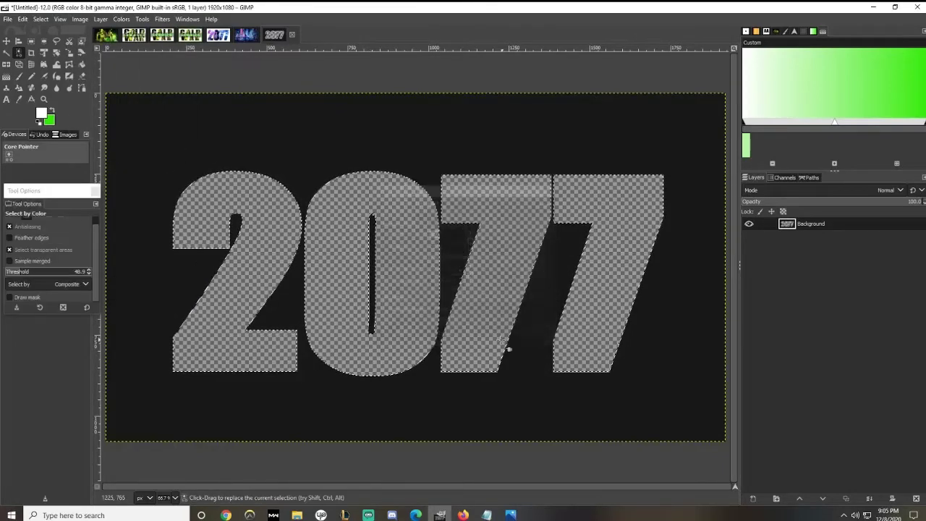
- Crop the image closely around the 2077 digits to 1674 x 793 px, keeping a narrow dark margin on all sides
{"action": "left_click", "coordinate": [31, 53]}
{"action": "mouse_move", "coordinate": [134, 150]}
{"action": "left_mouse_down"}
{"action": "mouse_move", "coordinate": [471, 424]}
{"action": "mouse_move", "coordinate": [692, 405]}
{"action": "left_mouse_up"}
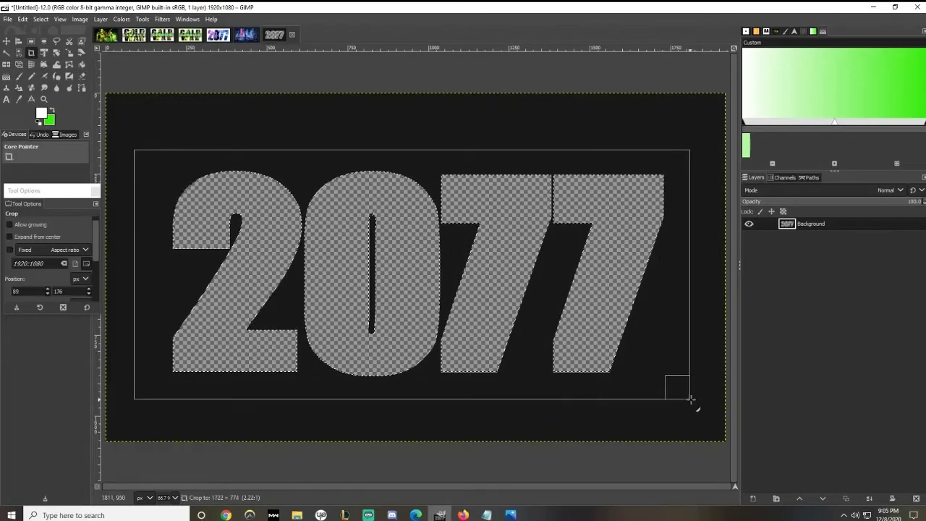
{"action": "left_click_drag", "start_coordinate": [463, 389], "coordinate": [466, 386]}
{"action": "left_click_drag", "start_coordinate": [672, 268], "coordinate": [667, 268]}
{"action": "left_click_drag", "start_coordinate": [412, 159], "coordinate": [413, 152]}
{"action": "left_click_drag", "start_coordinate": [145, 269], "coordinate": [158, 272]}
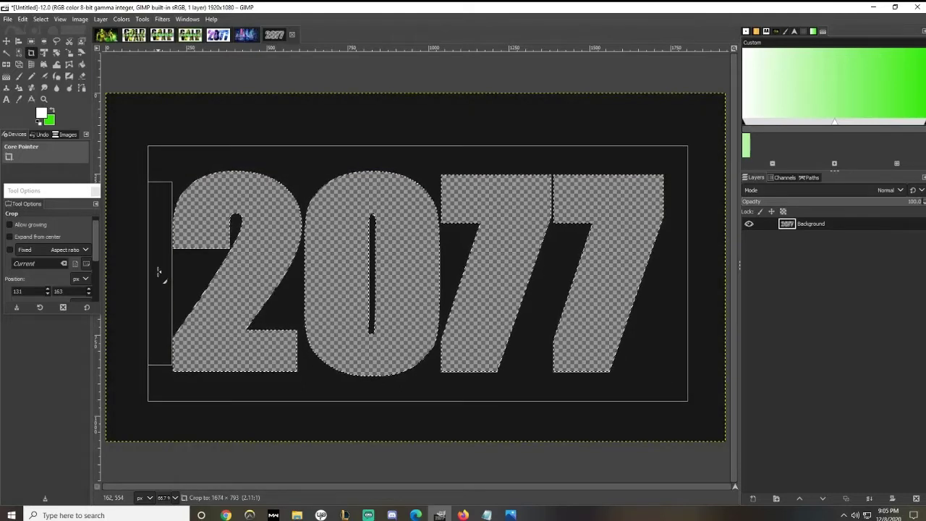
{"action": "key", "text": "Return"}
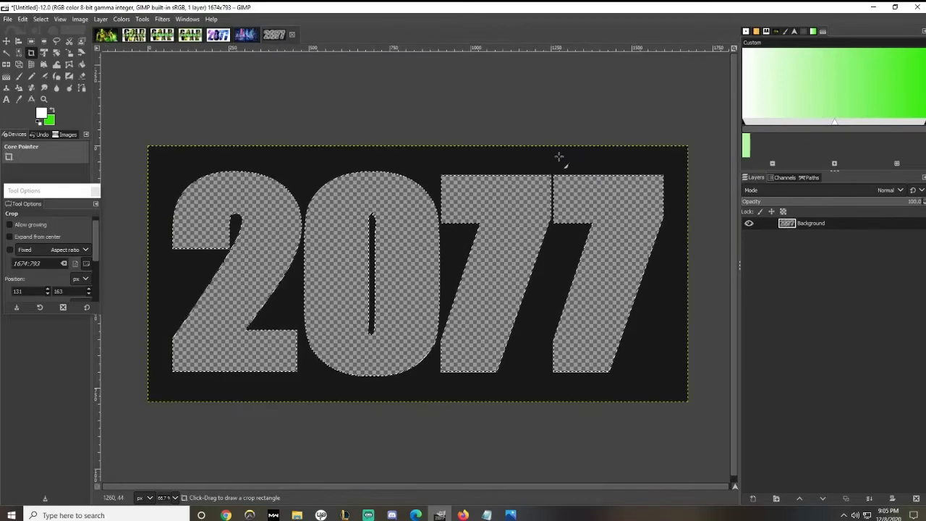
- Scale the cropped image to 1280 x 720 px with the width and height unlinked
{"action": "left_click", "coordinate": [80, 20]}
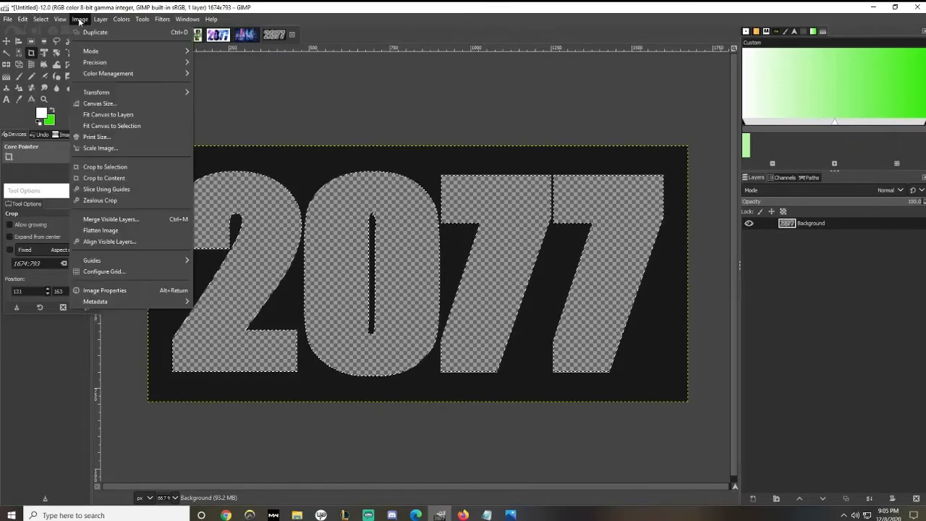
{"action": "left_click", "coordinate": [101, 151]}
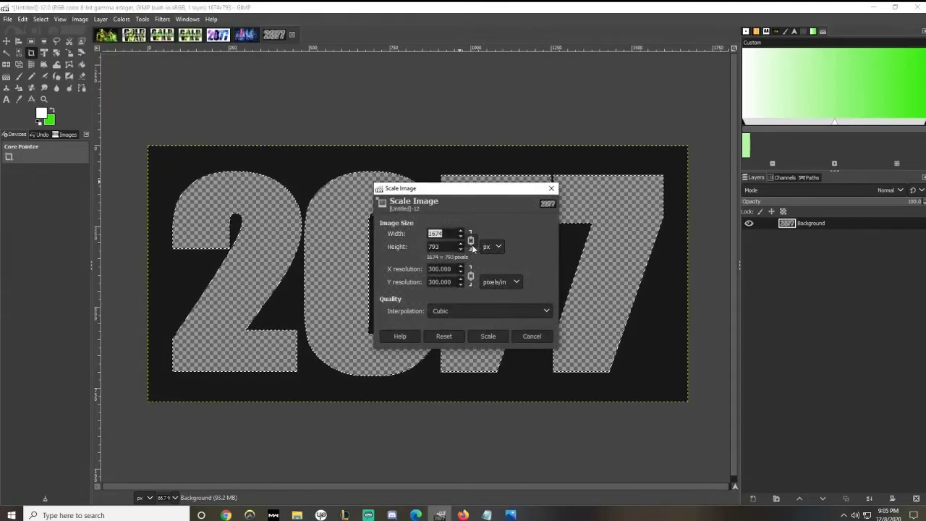
{"action": "left_click", "coordinate": [471, 241]}
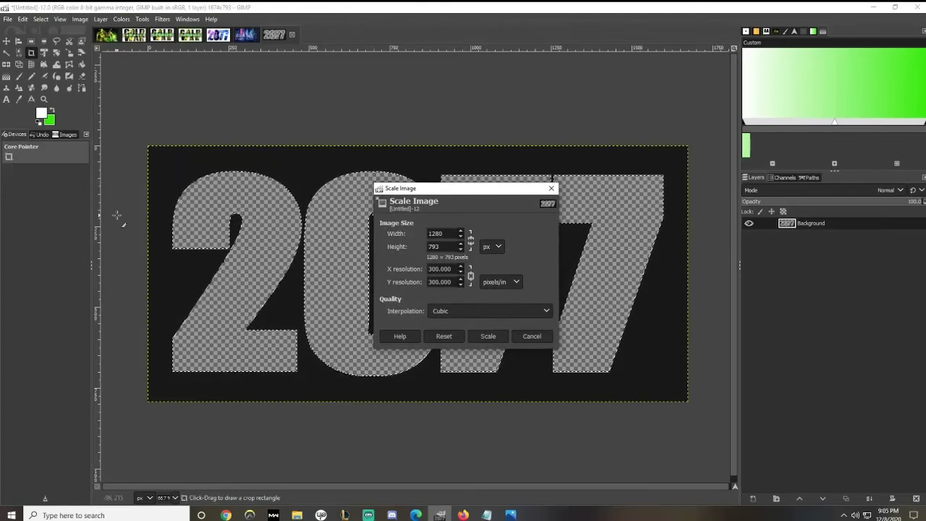
{"action": "left_click", "coordinate": [499, 337]}
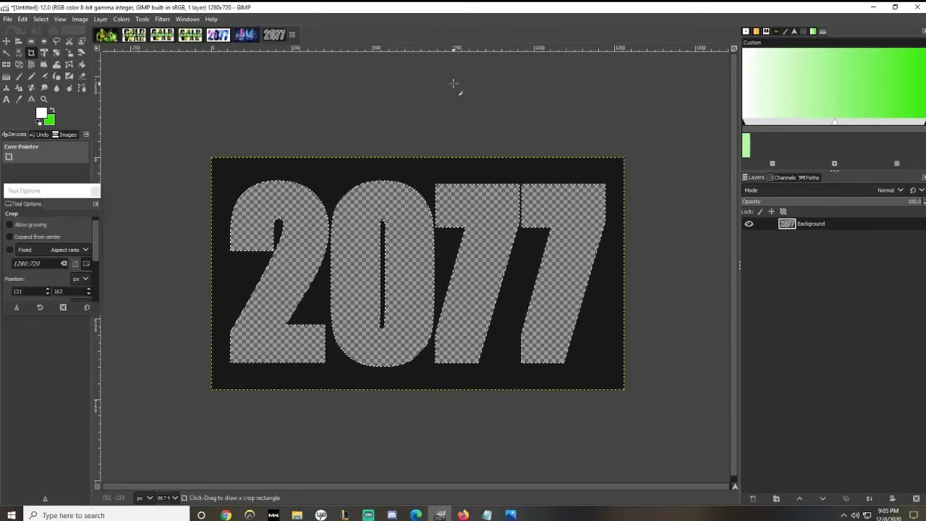
- Copy the full-size Cyberpunk street picture and return to the 2077 image
{"action": "left_click", "coordinate": [246, 35]}
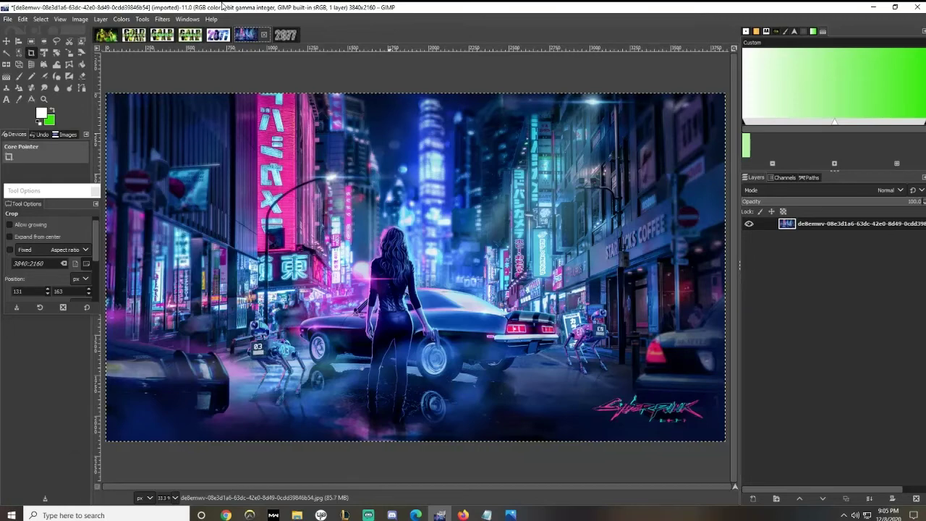
{"action": "key", "text": "ctrl+c"}
{"action": "left_click", "coordinate": [286, 34]}
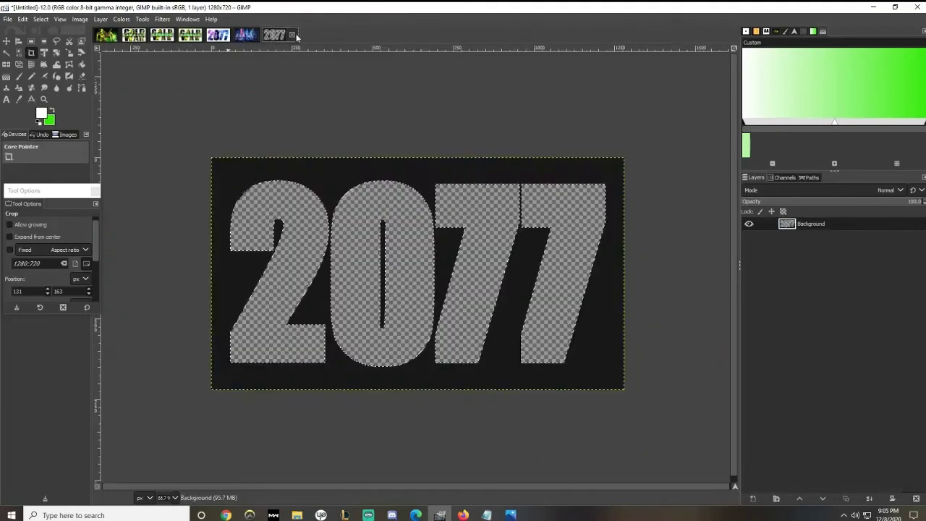
- Add a new transparent layer to the 2077 image and place it below the Background layer
{"action": "right_click", "coordinate": [805, 248]}
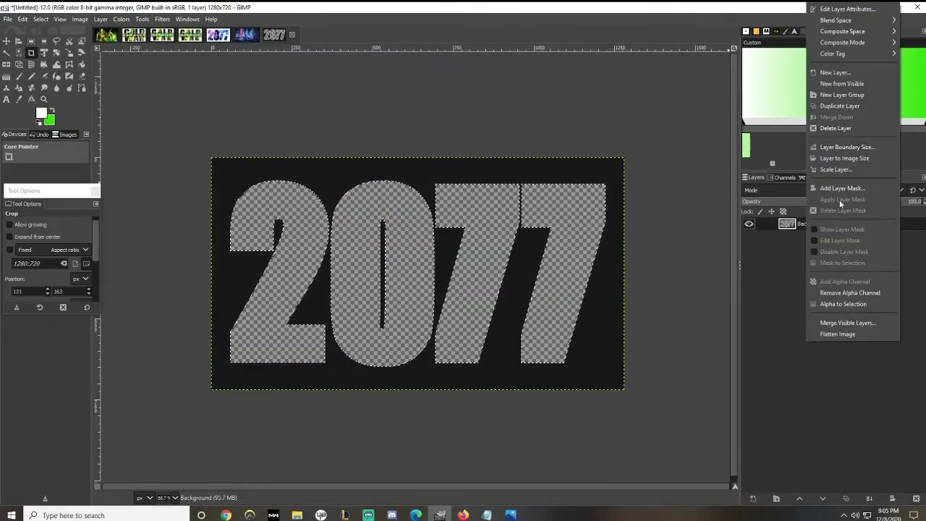
{"action": "left_click", "coordinate": [789, 247]}
{"action": "right_click", "coordinate": [819, 227]}
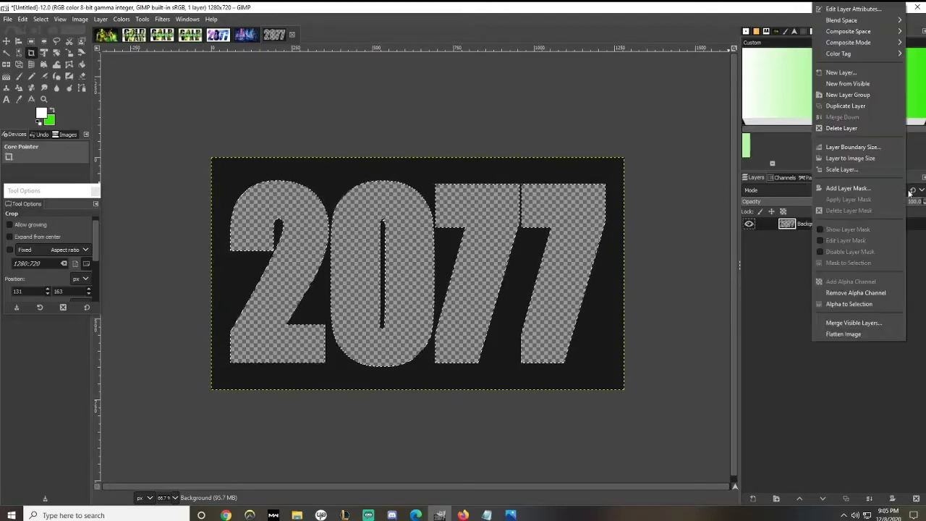
{"action": "left_click", "coordinate": [840, 72]}
{"action": "left_click", "coordinate": [850, 240]}
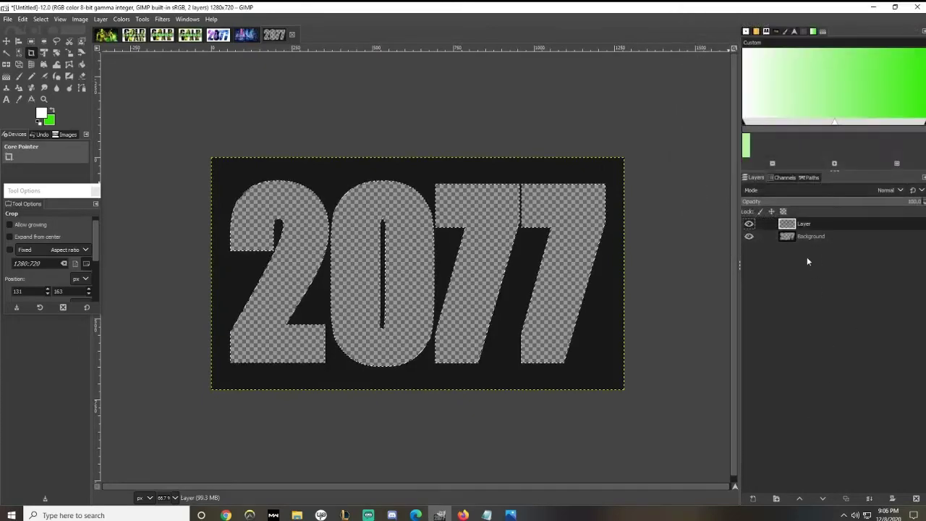
{"action": "left_click_drag", "start_coordinate": [815, 224], "coordinate": [822, 246]}
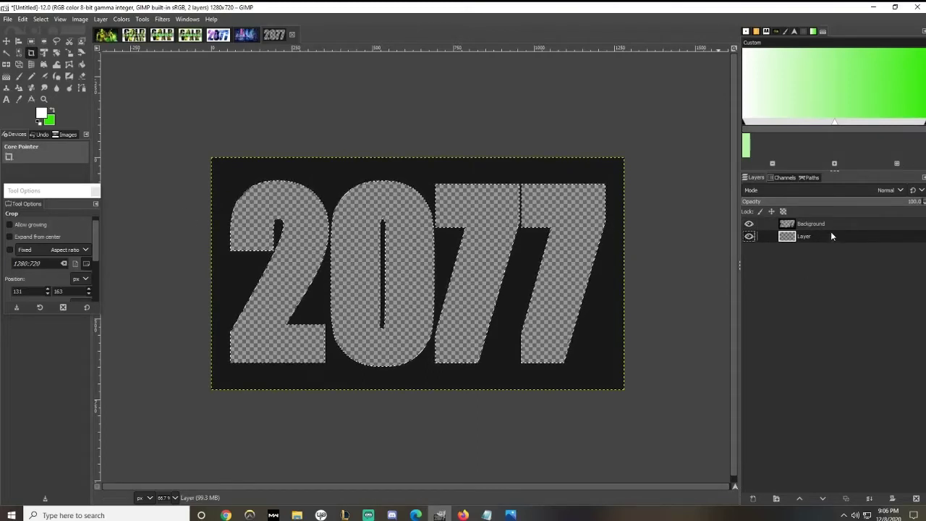
- Paste the Cyberpunk picture above the empty layer and move it so the woman's back shows through the 0
{"action": "key", "text": "ctrl+v"}
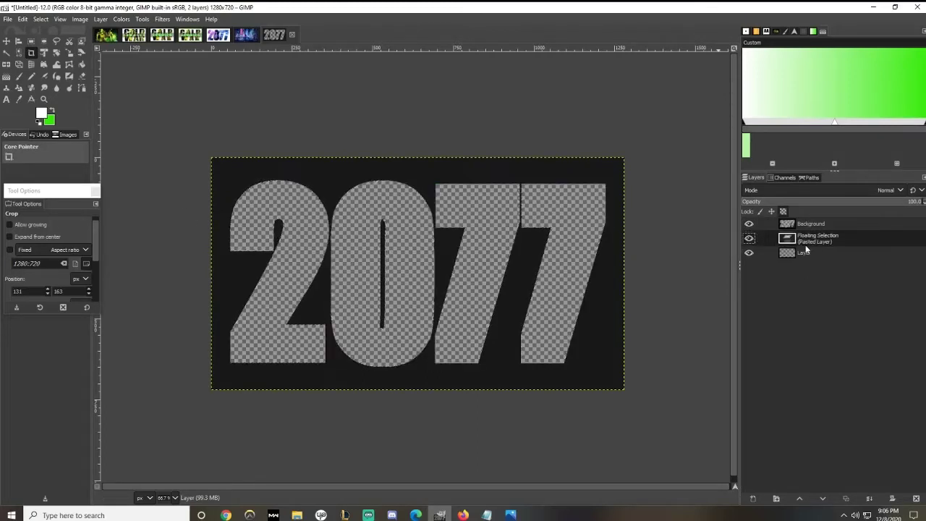
{"action": "left_click", "coordinate": [8, 41]}
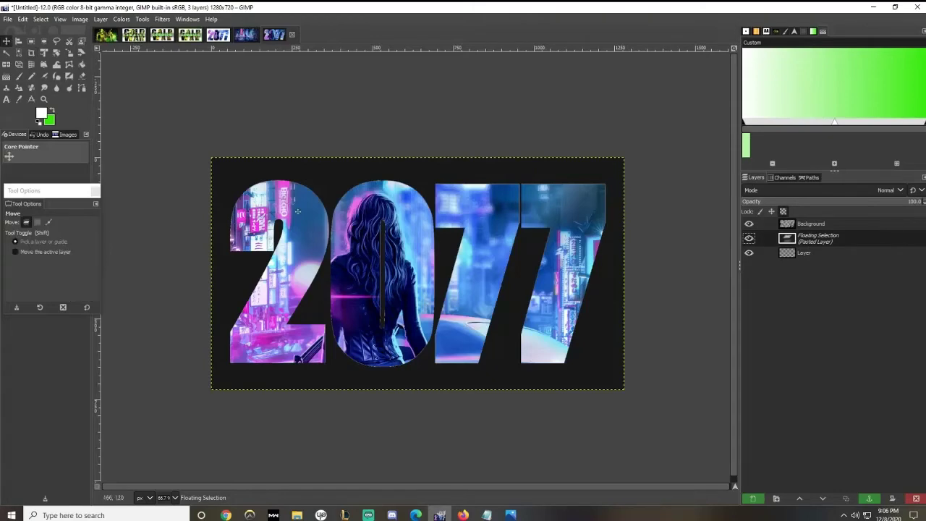
{"action": "left_click_drag", "start_coordinate": [408, 279], "coordinate": [399, 287]}
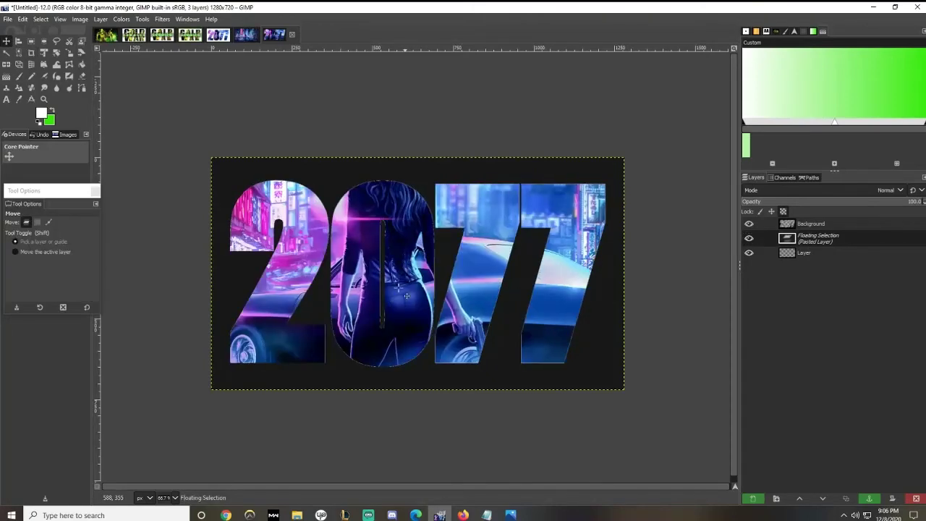
{"action": "left_click_drag", "start_coordinate": [401, 324], "coordinate": [416, 290]}
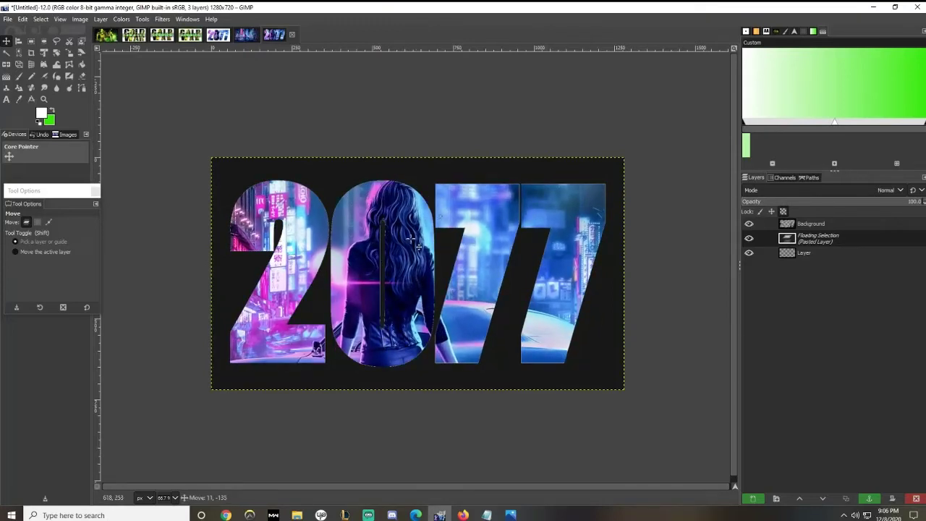
{"action": "left_click_drag", "start_coordinate": [410, 240], "coordinate": [416, 286]}
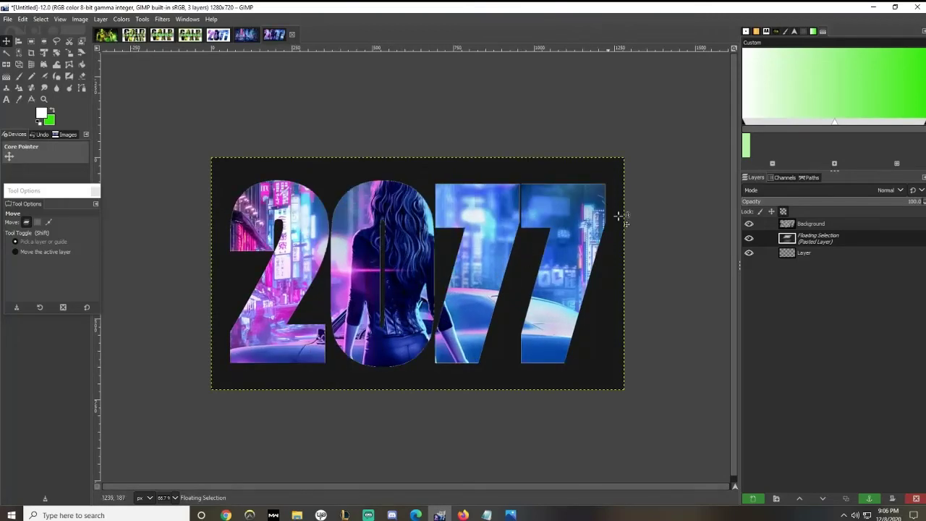
- Scale the Cyberpunk street picture to 70 percent of its size
{"action": "left_click", "coordinate": [248, 35]}
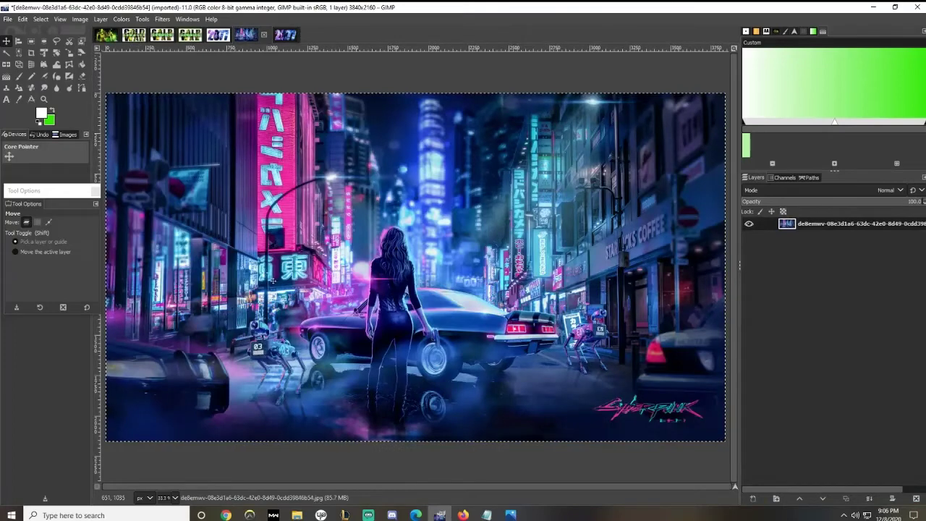
{"action": "left_click", "coordinate": [60, 19]}
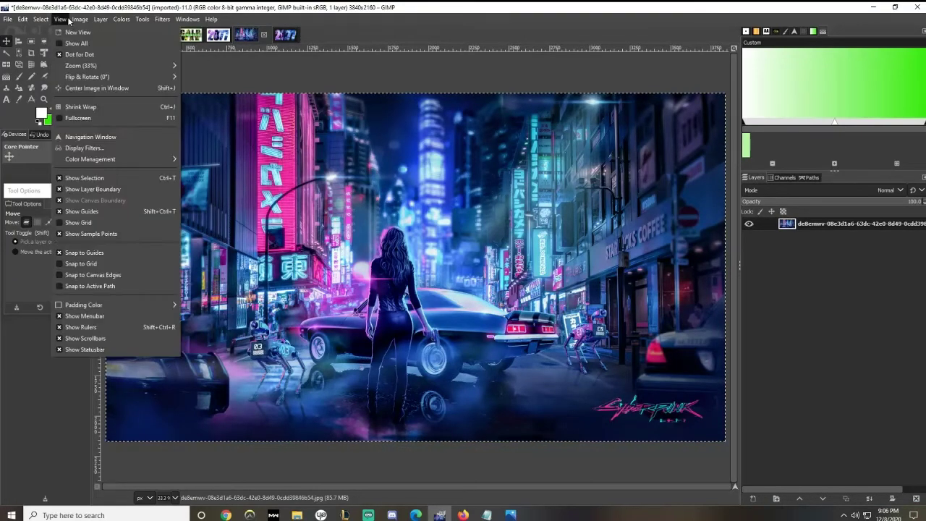
{"action": "mouse_move", "coordinate": [79, 19]}
{"action": "left_click", "coordinate": [100, 148]}
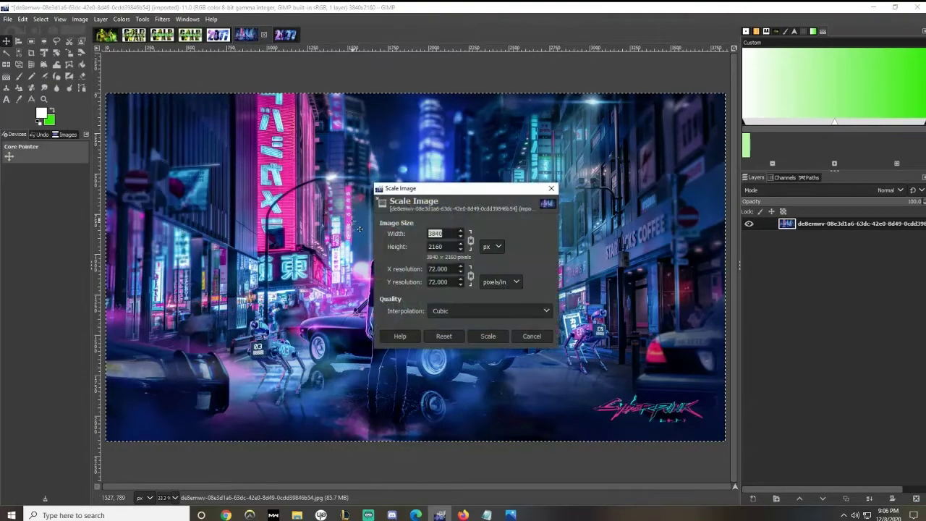
{"action": "left_click", "coordinate": [491, 248]}
{"action": "left_click", "coordinate": [494, 261]}
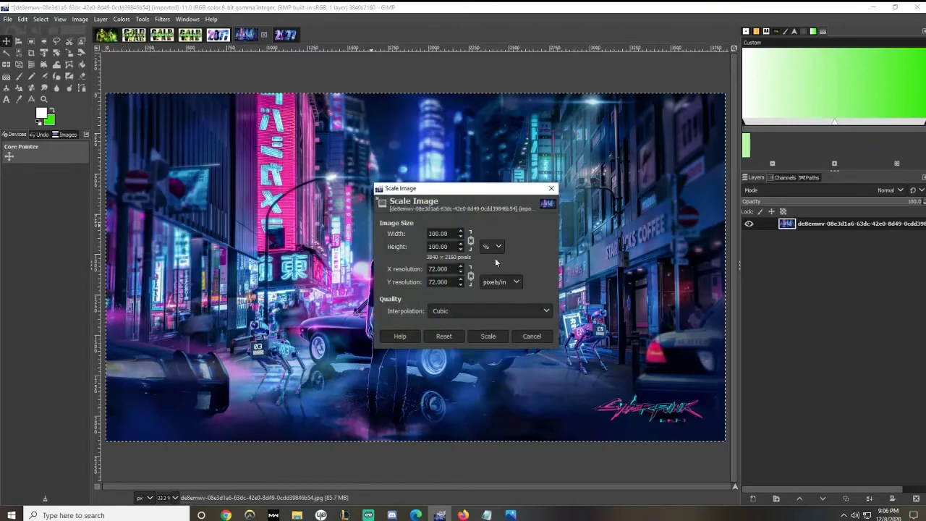
{"action": "left_click_drag", "start_coordinate": [254, 237], "coordinate": [236, 232]}
{"action": "left_click_drag", "start_coordinate": [446, 234], "coordinate": [303, 234]}
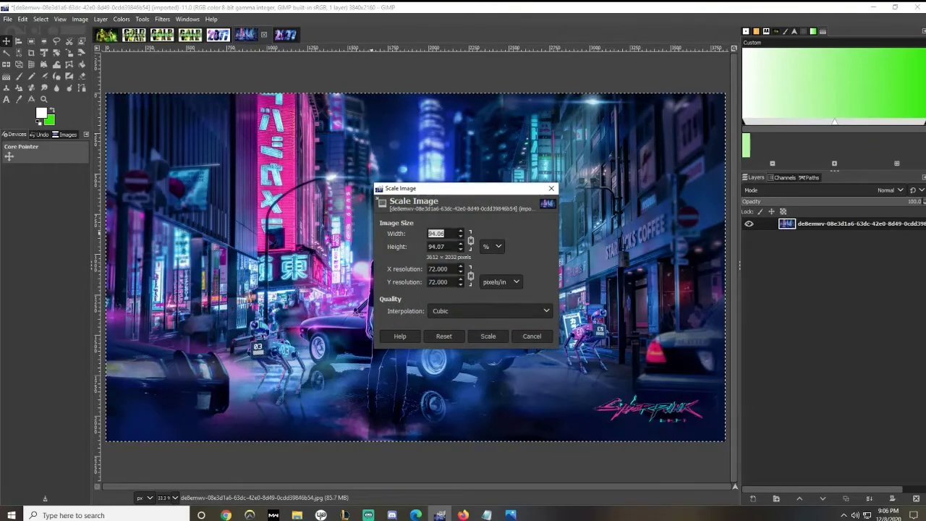
{"action": "type", "text": "70"}
{"action": "key", "text": "Tab"}
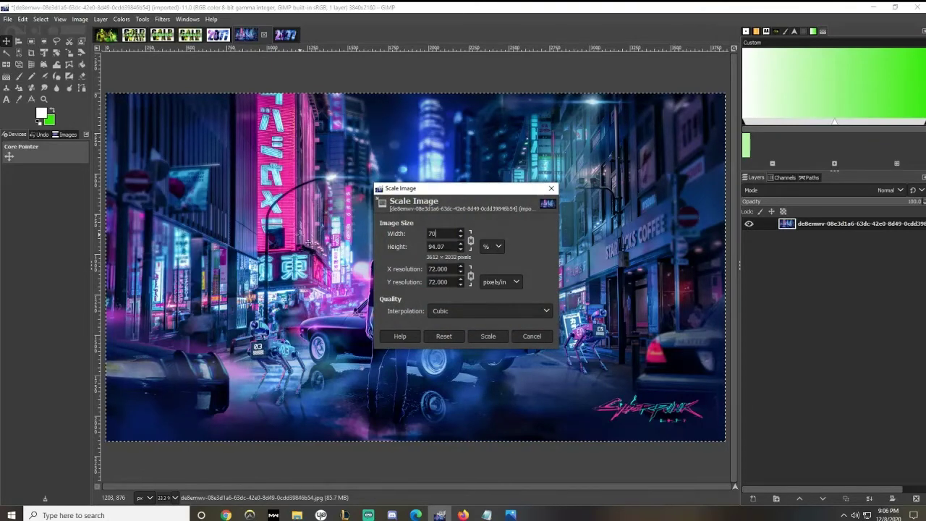
{"action": "left_click", "coordinate": [487, 335]}
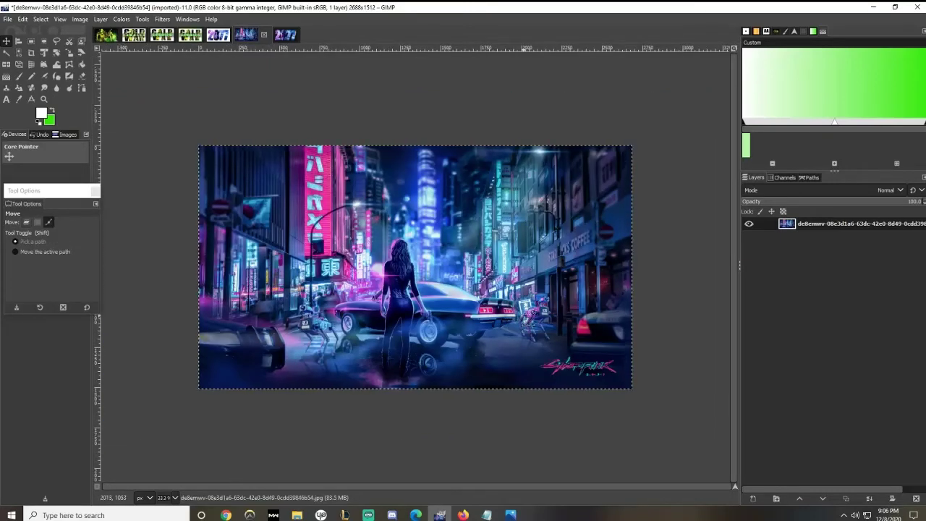
- Replace the pasted picture behind the digits with the scaled-down copy, positioned with the woman in the 0 and the car behind the digits
{"action": "key", "text": "ctrl+c"}
{"action": "key", "text": "alt+7"}
{"action": "key", "text": "ctrl+v"}
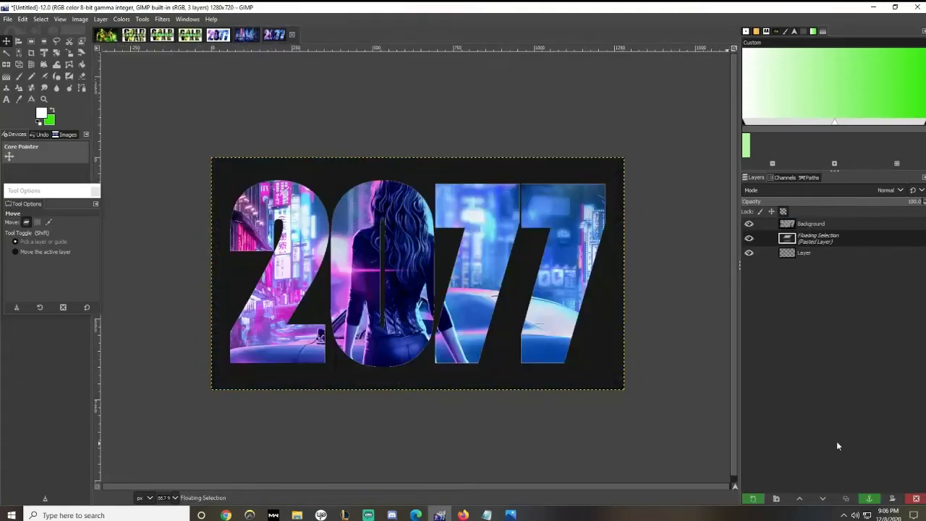
{"action": "left_click", "coordinate": [917, 499]}
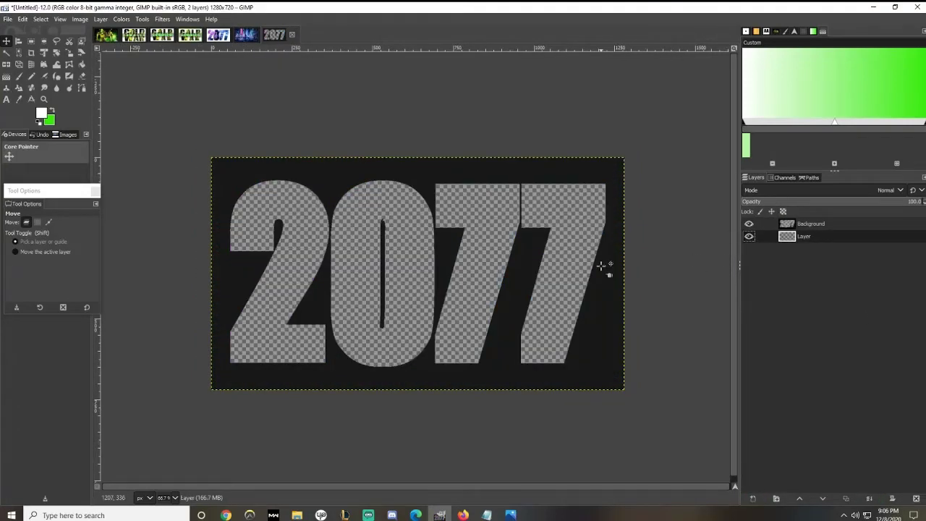
{"action": "key", "text": "ctrl+v"}
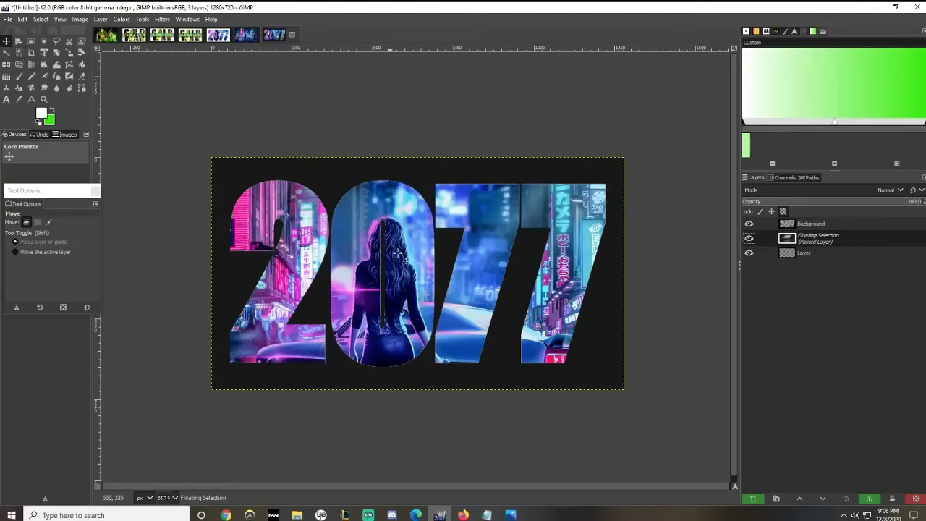
{"action": "left_click_drag", "start_coordinate": [397, 253], "coordinate": [409, 281]}
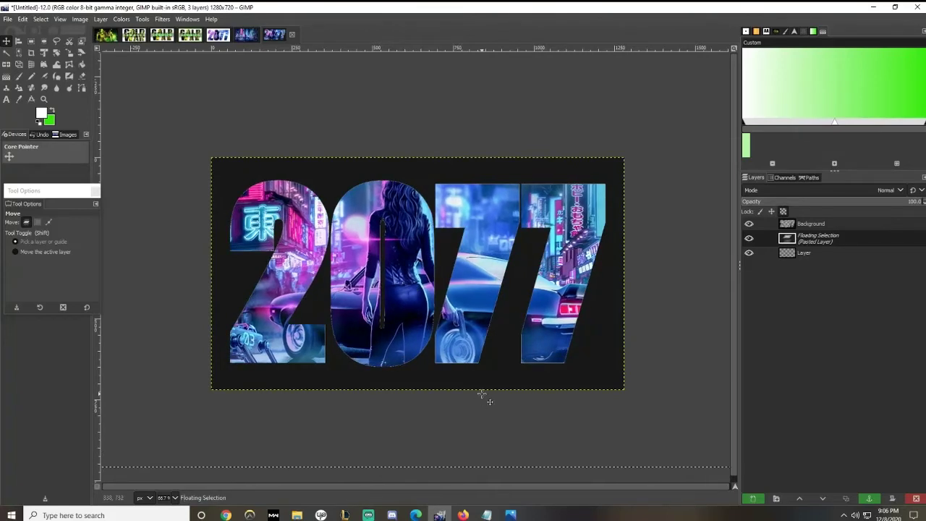
- Anchor the floating picture to the lower layer, and select the transparent digit areas of the Background layer by color
{"action": "left_click", "coordinate": [878, 497]}
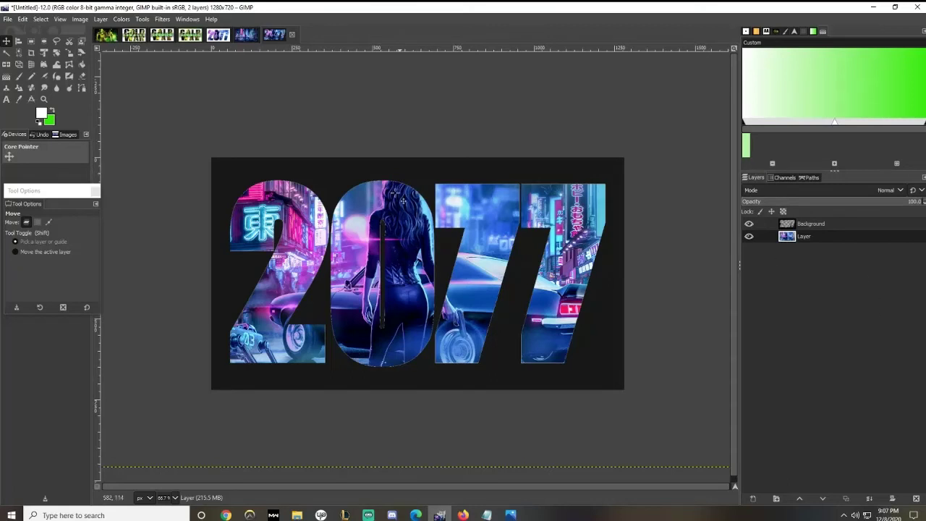
{"action": "left_click", "coordinate": [816, 225]}
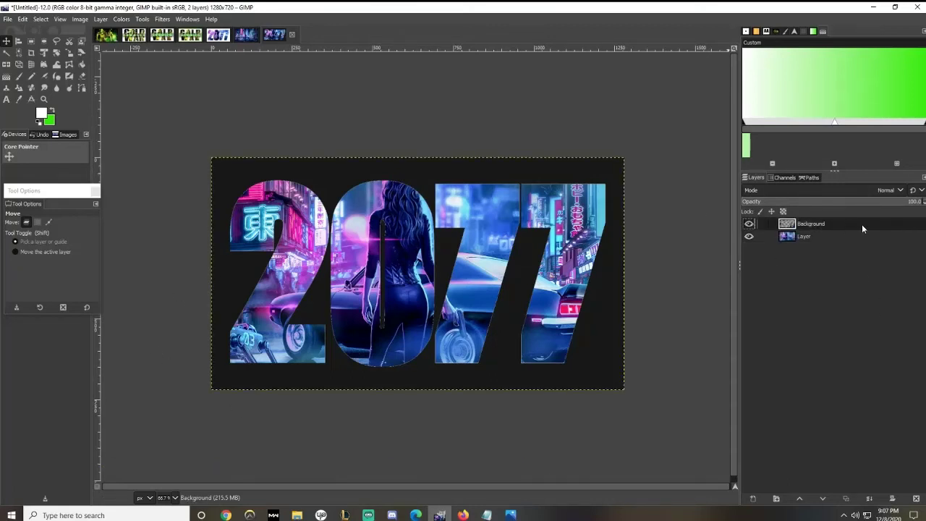
{"action": "left_click", "coordinate": [19, 55]}
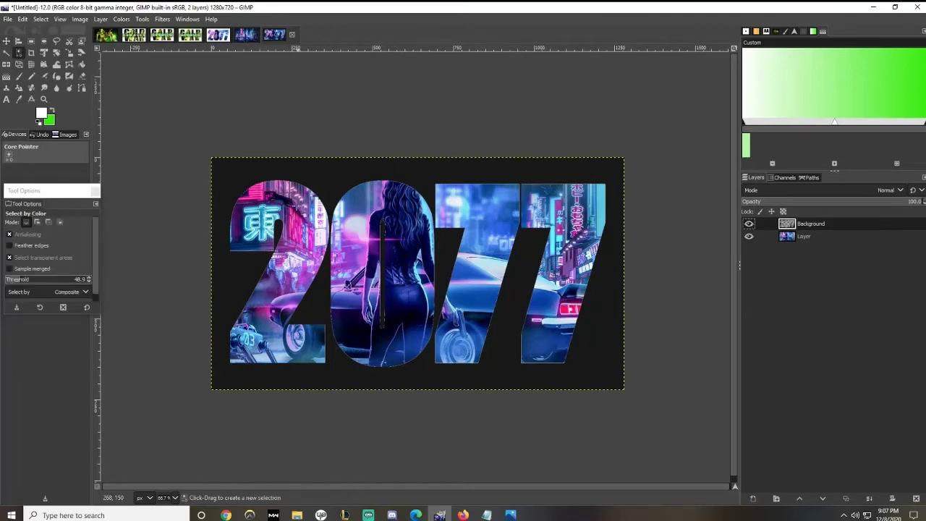
{"action": "left_click", "coordinate": [296, 205]}
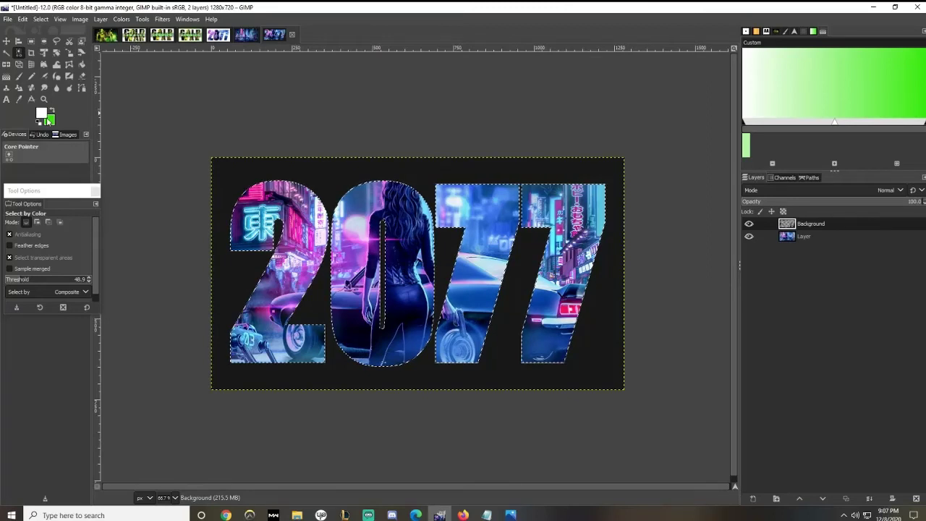
- Stroke the digit selection in white with the 1. Pixel Paintbrush at size 4, and clear the selection
{"action": "left_click", "coordinate": [19, 76]}
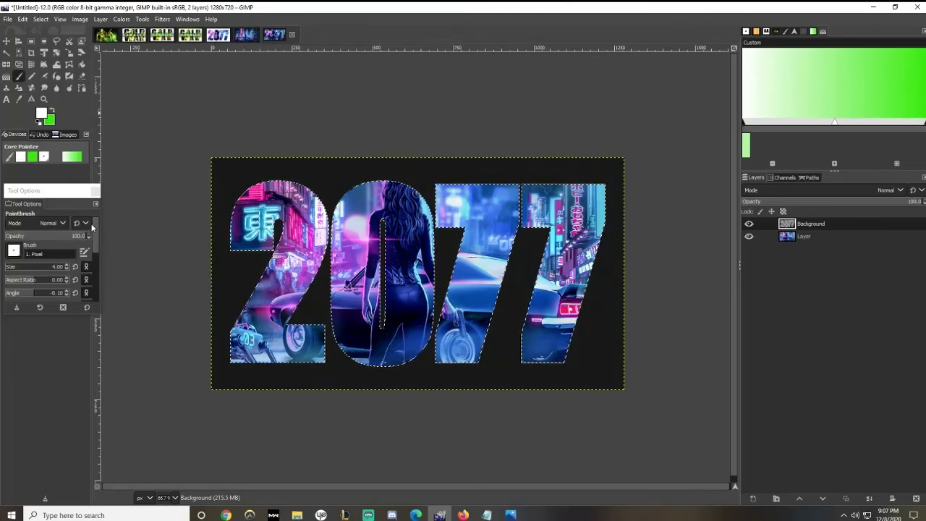
{"action": "left_click_drag", "start_coordinate": [92, 227], "coordinate": [92, 239]}
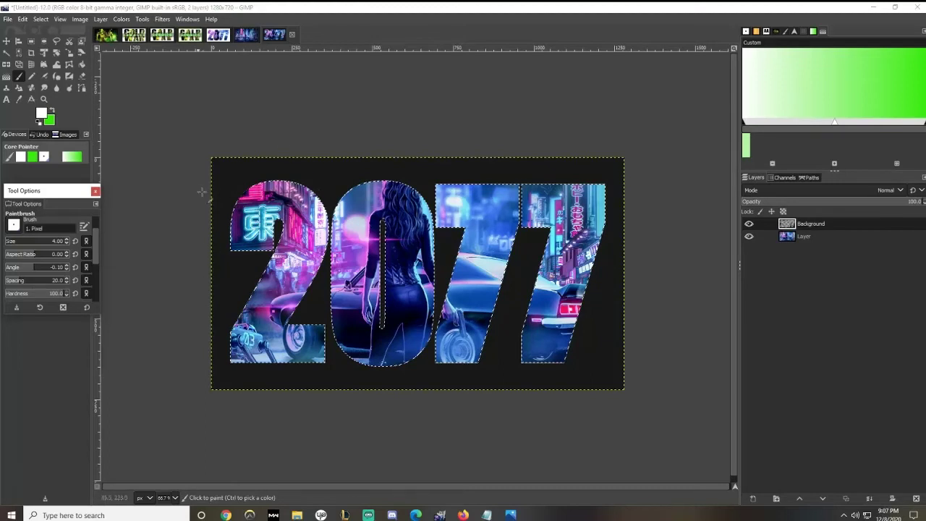
{"action": "left_click", "coordinate": [23, 19]}
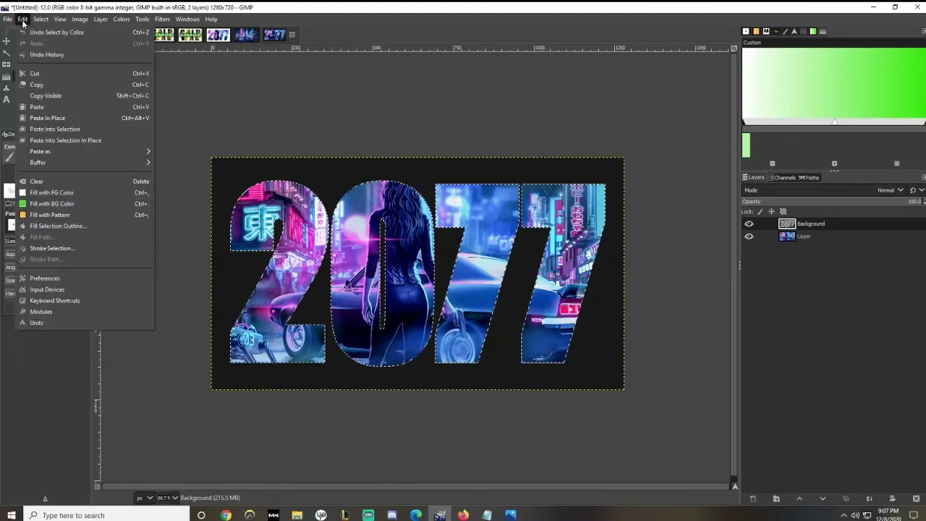
{"action": "left_click", "coordinate": [50, 248]}
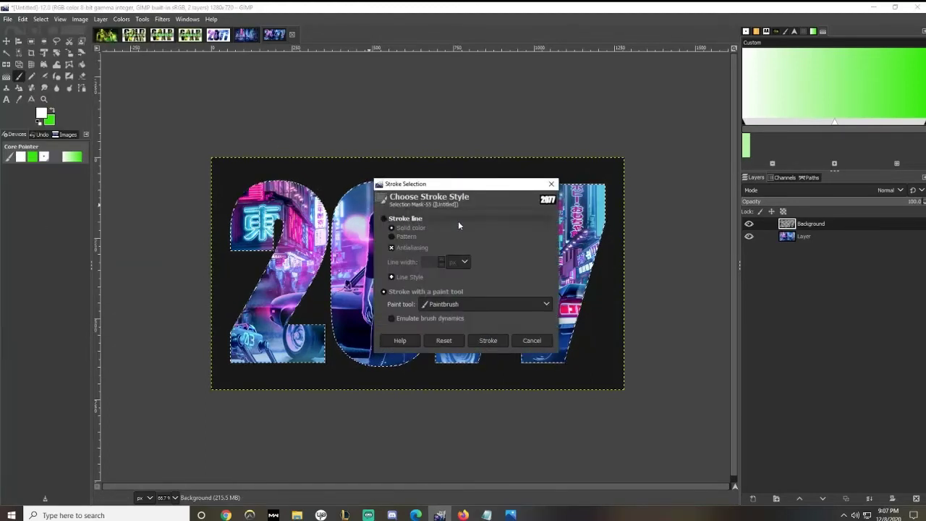
{"action": "left_click_drag", "start_coordinate": [481, 188], "coordinate": [501, 178]}
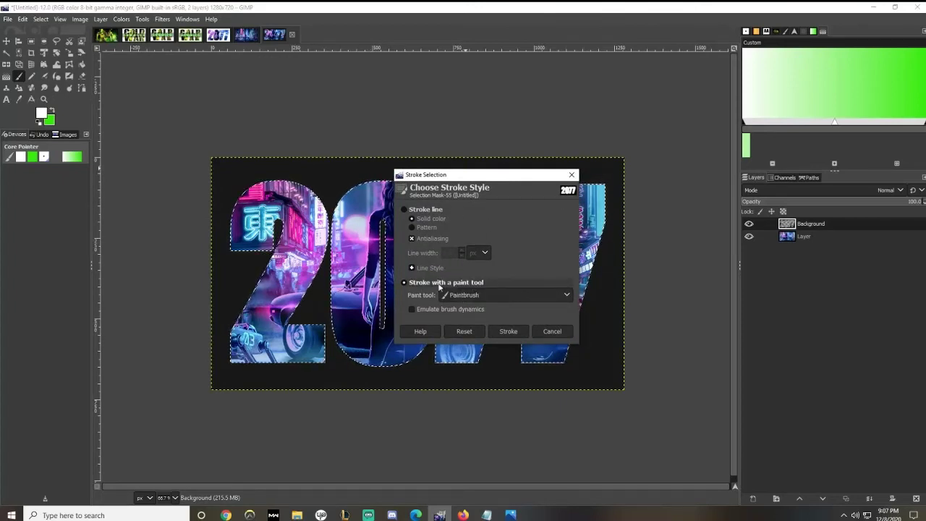
{"action": "left_click", "coordinate": [507, 331]}
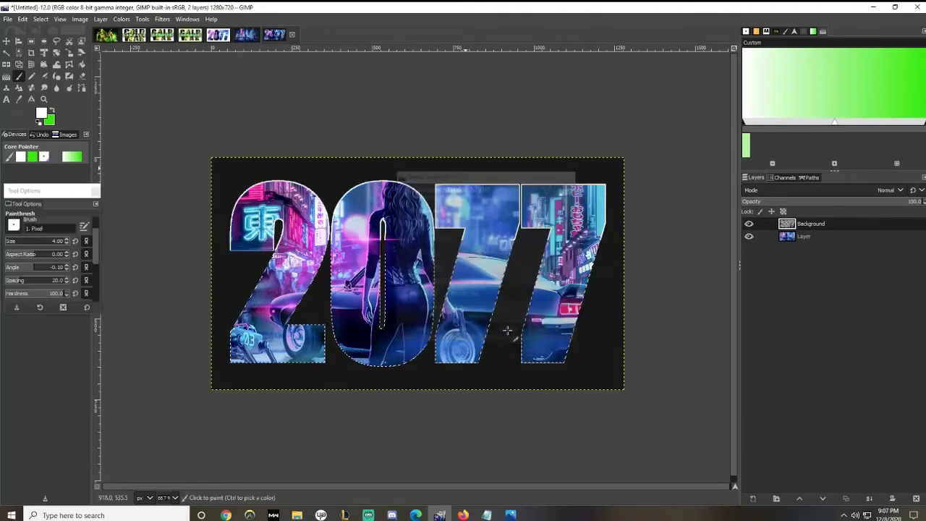
{"action": "left_click", "coordinate": [40, 18]}
{"action": "left_click", "coordinate": [48, 41]}
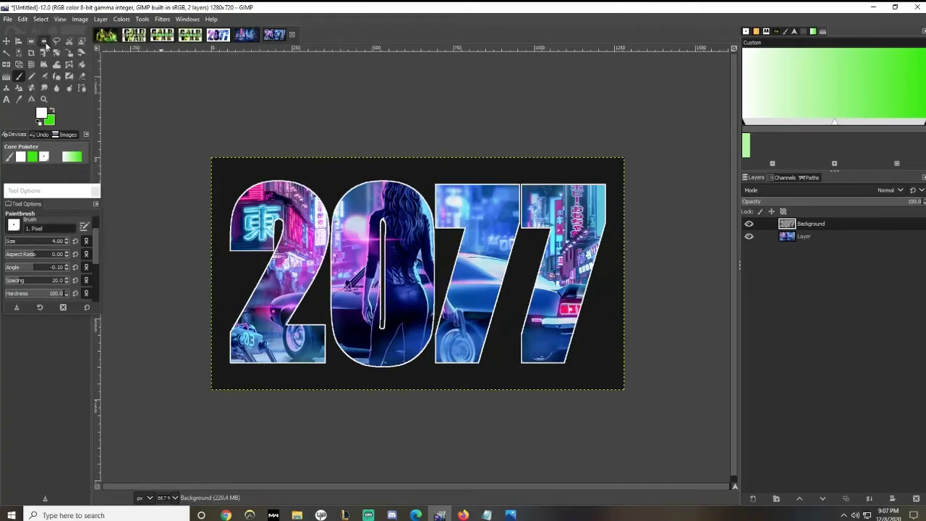
- Flatten the 2077 image into a single layer
{"action": "left_click", "coordinate": [803, 237]}
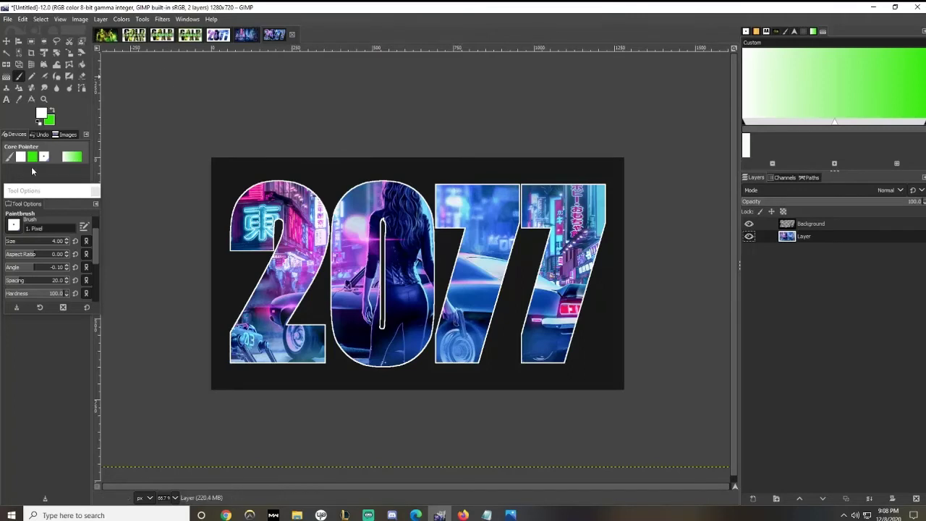
{"action": "left_click", "coordinate": [30, 42]}
{"action": "right_click", "coordinate": [814, 237]}
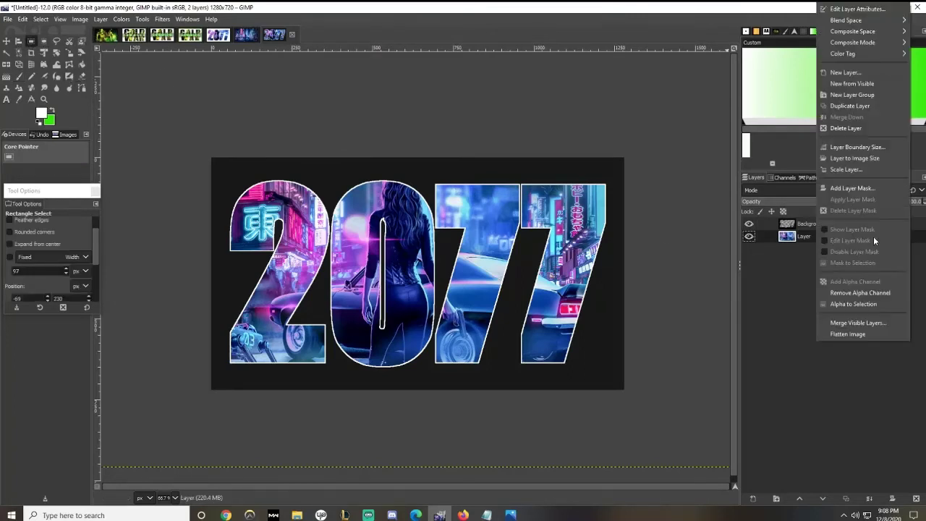
{"action": "left_click", "coordinate": [849, 334]}
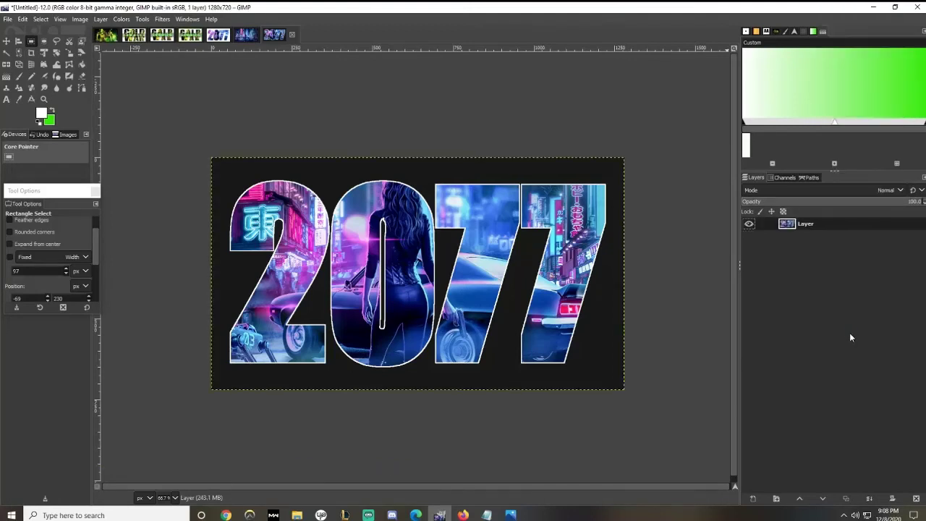
- Add a new 1280 x 720 transparent layer above the flattened picture and make it the active layer
{"action": "right_click", "coordinate": [833, 232]}
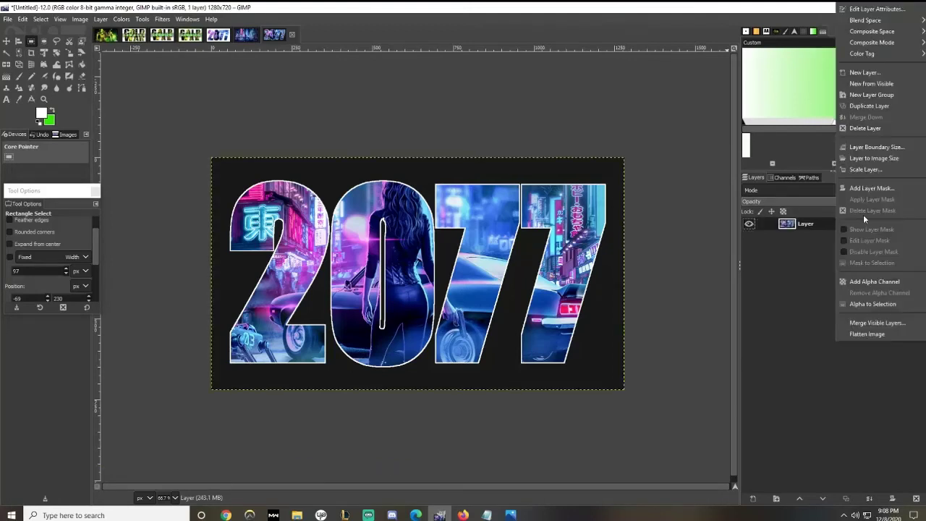
{"action": "left_click", "coordinate": [868, 74]}
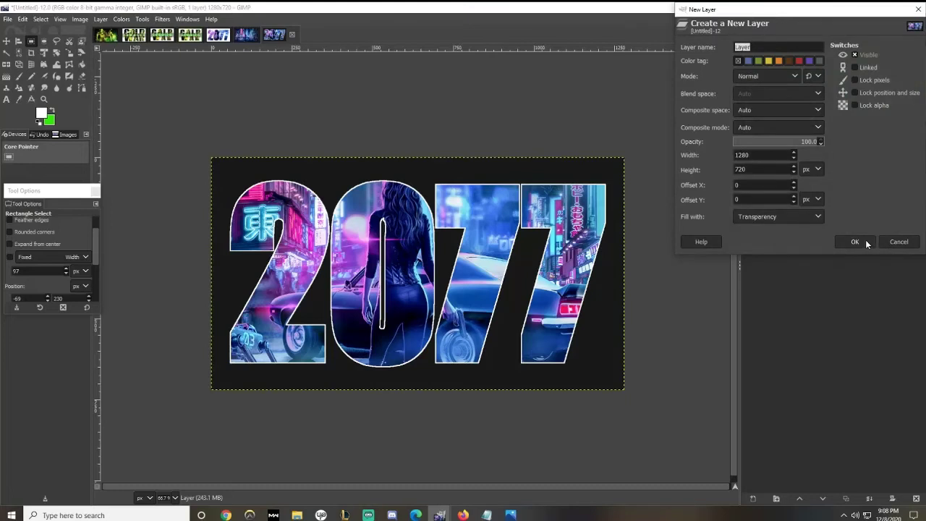
{"action": "left_click", "coordinate": [855, 241]}
{"action": "right_click", "coordinate": [813, 238]}
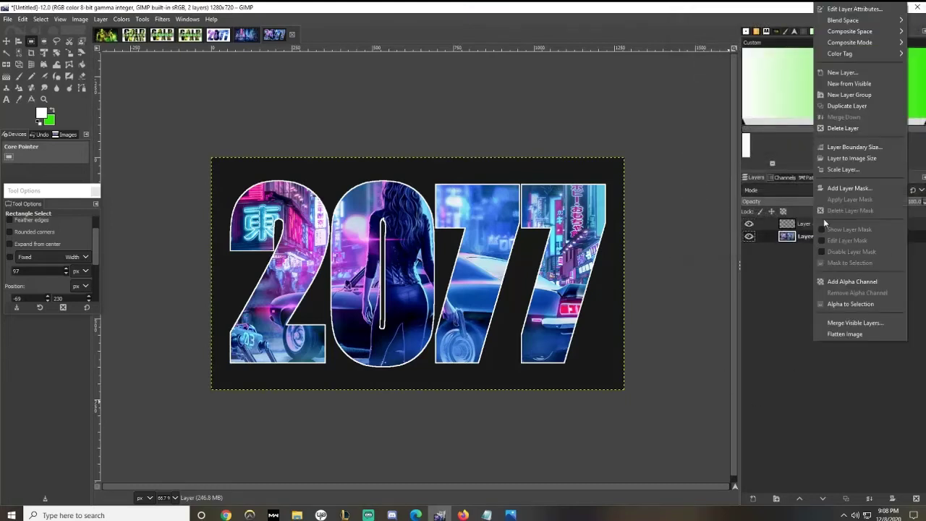
{"action": "left_click", "coordinate": [805, 241]}
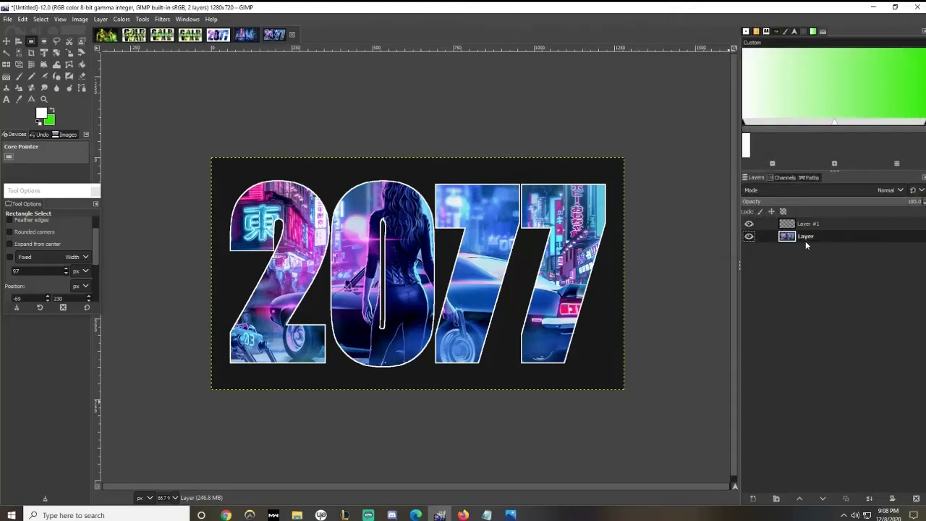
{"action": "left_click", "coordinate": [806, 224]}
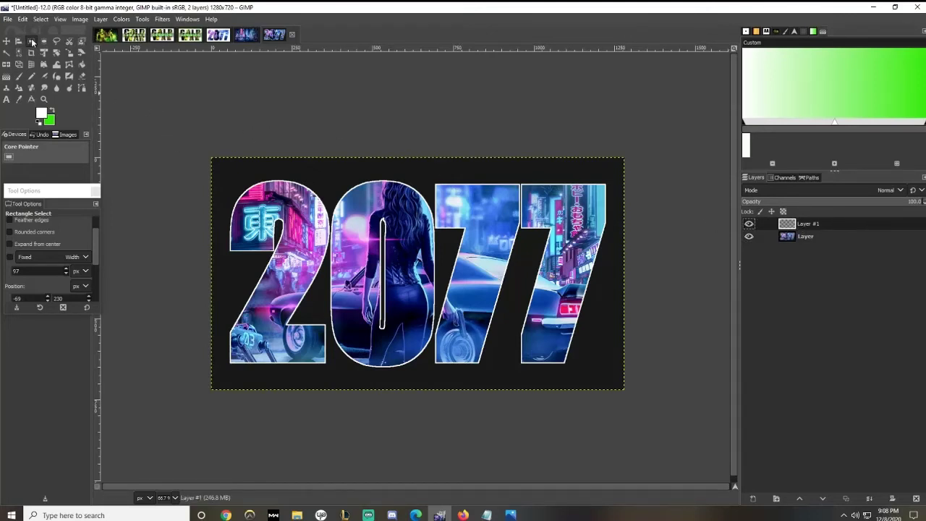
- Fill a full-width horizontal band across the middle of the digits with white and set the layer's opacity to 16.6
{"action": "left_click_drag", "start_coordinate": [177, 233], "coordinate": [657, 312]}
{"action": "left_click_drag", "start_coordinate": [481, 233], "coordinate": [452, 237]}
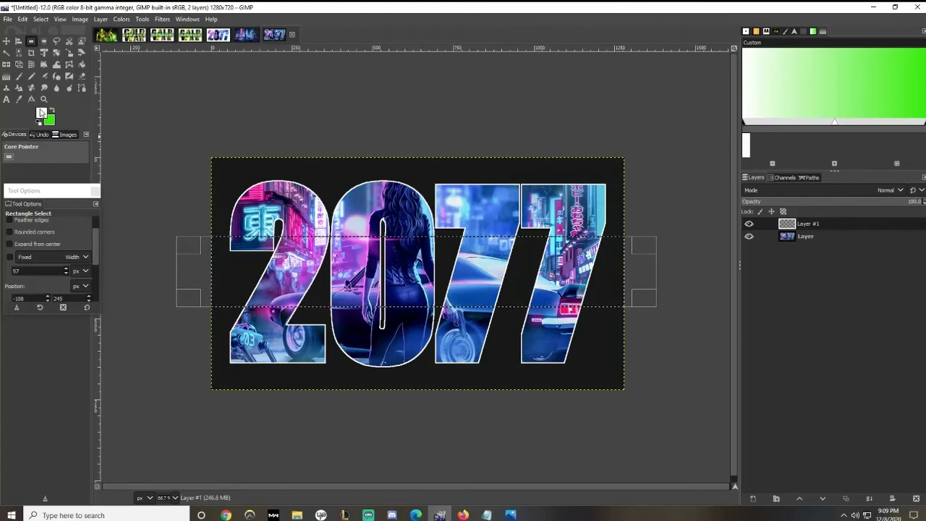
{"action": "left_click", "coordinate": [77, 64]}
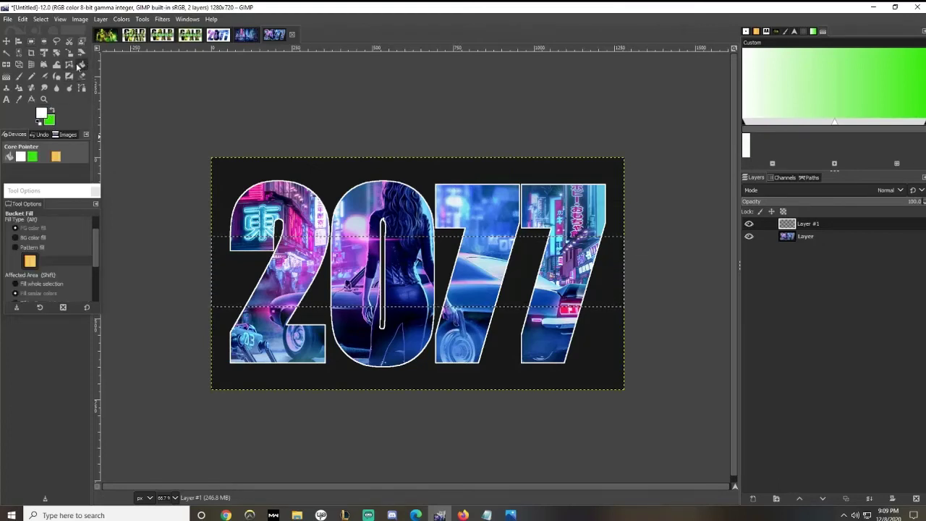
{"action": "left_click", "coordinate": [334, 268]}
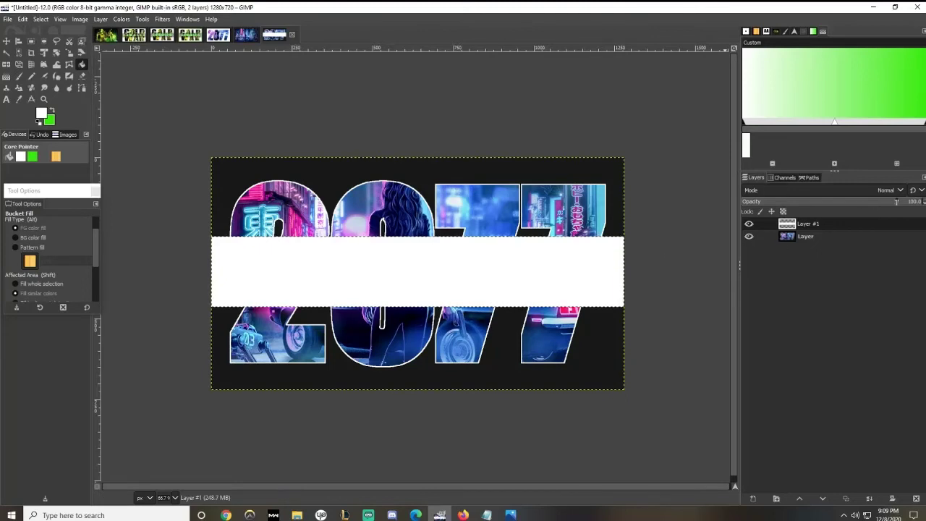
{"action": "left_click_drag", "start_coordinate": [896, 202], "coordinate": [776, 197]}
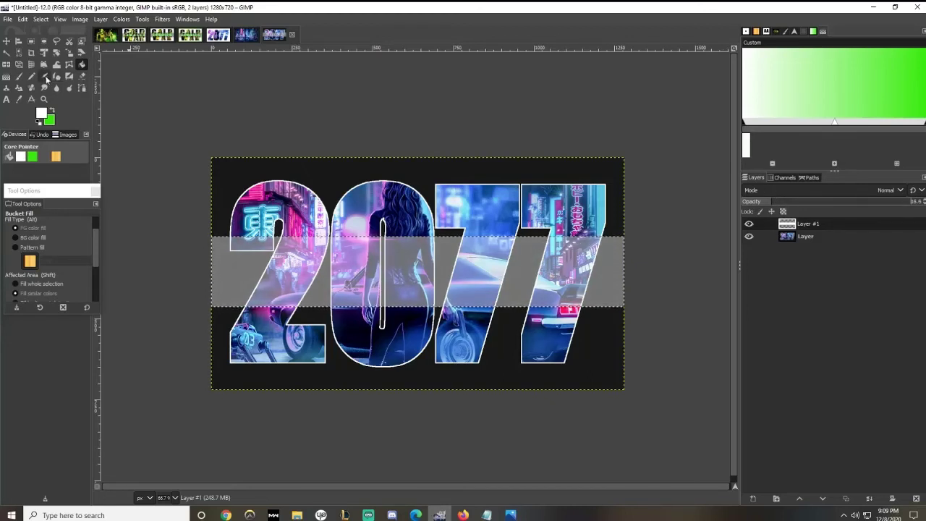
- Refill the horizontal band with purple 6300cb and set its layer's opacity to 31.1
{"action": "left_click", "coordinate": [41, 112]}
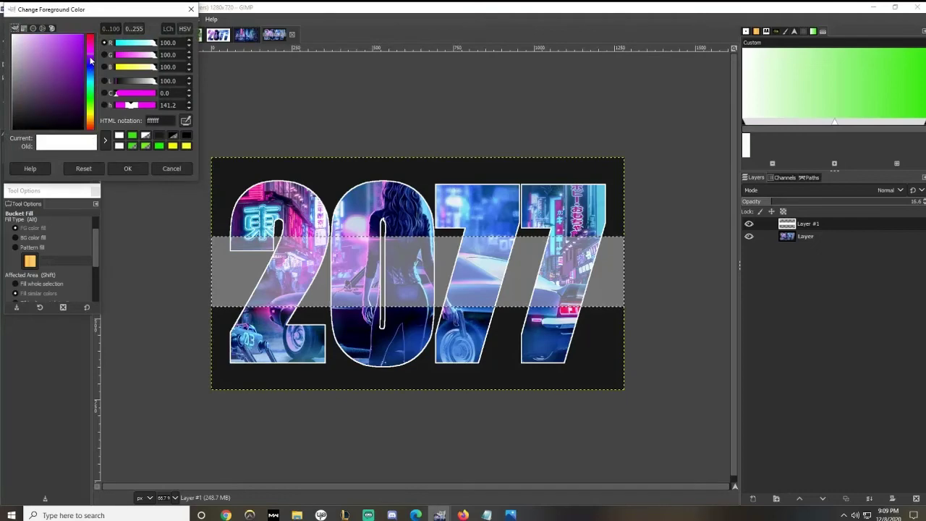
{"action": "left_click", "coordinate": [130, 169]}
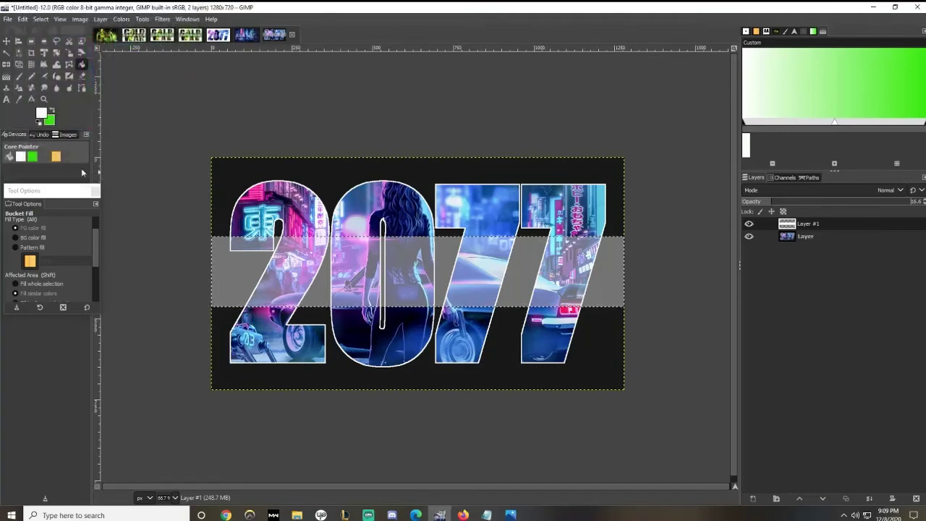
{"action": "left_click", "coordinate": [41, 113]}
{"action": "left_click", "coordinate": [91, 63]}
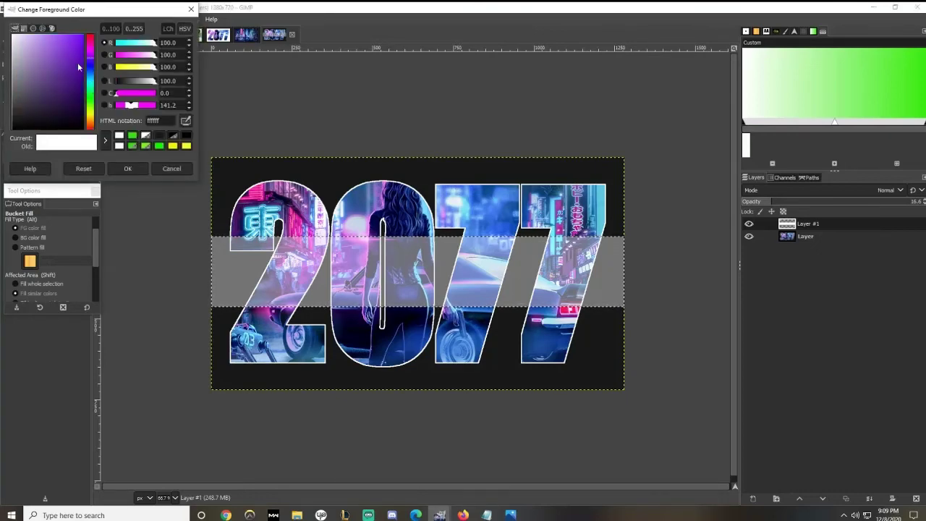
{"action": "left_click", "coordinate": [73, 57]}
{"action": "left_click", "coordinate": [130, 169]}
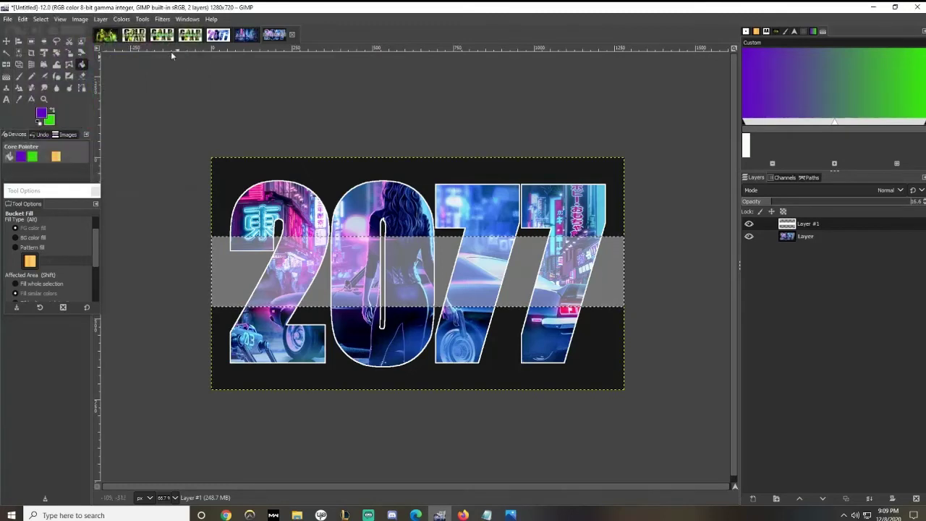
{"action": "left_click", "coordinate": [228, 264]}
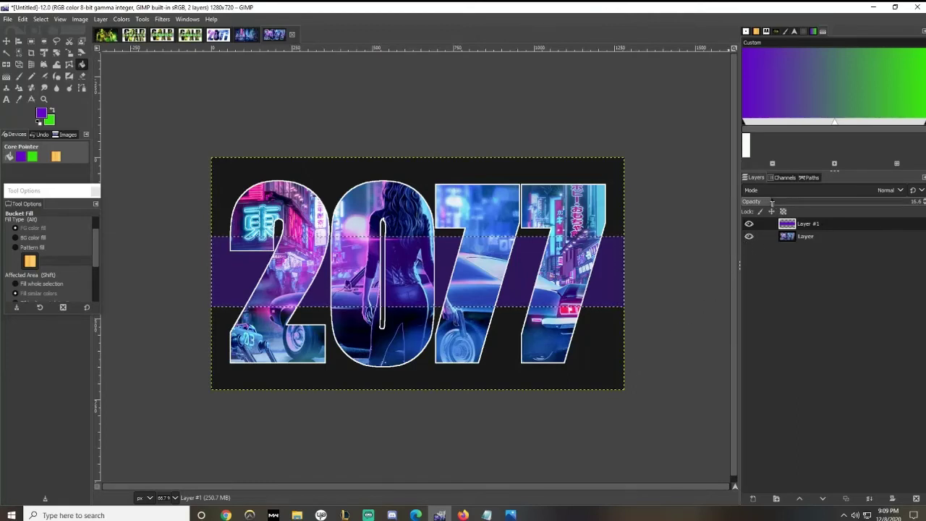
{"action": "left_click_drag", "start_coordinate": [782, 202], "coordinate": [792, 202]}
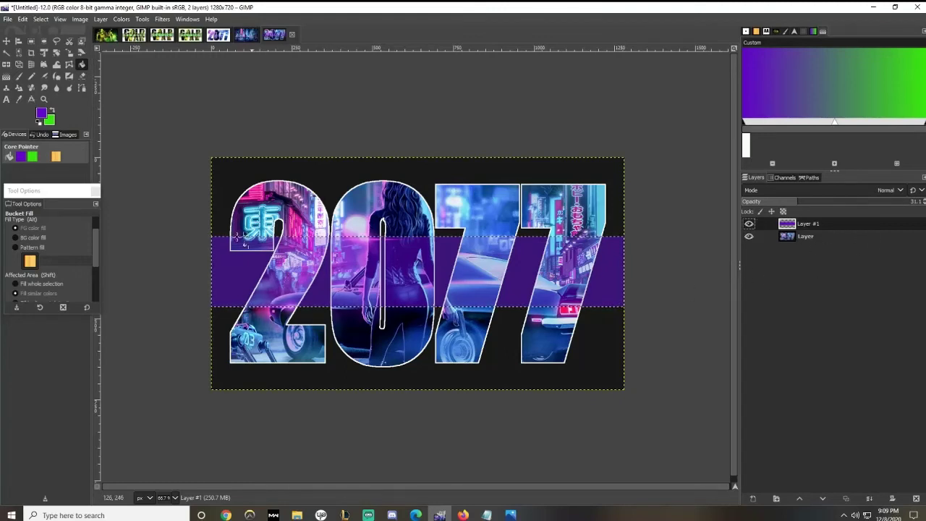
- Set the foreground color to magenta e000ff
{"action": "left_click", "coordinate": [40, 116]}
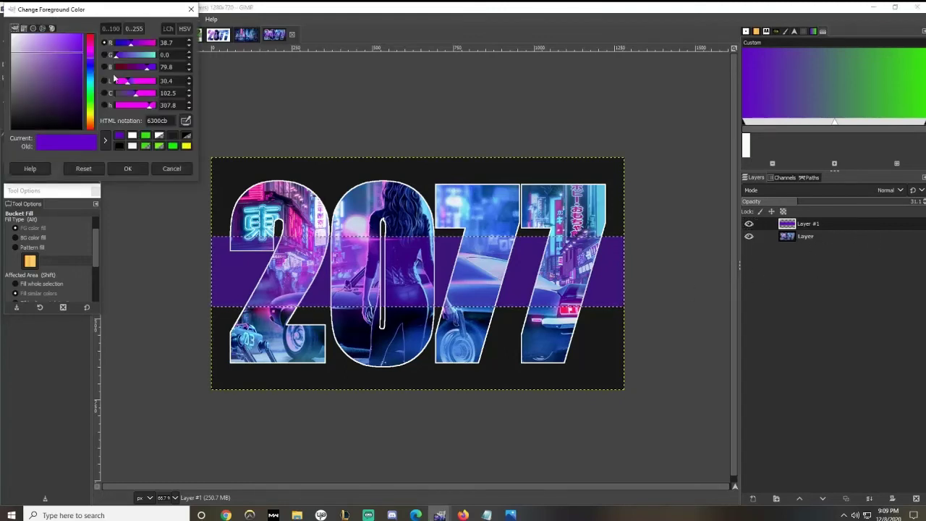
{"action": "left_click", "coordinate": [91, 56]}
{"action": "left_click", "coordinate": [81, 35]}
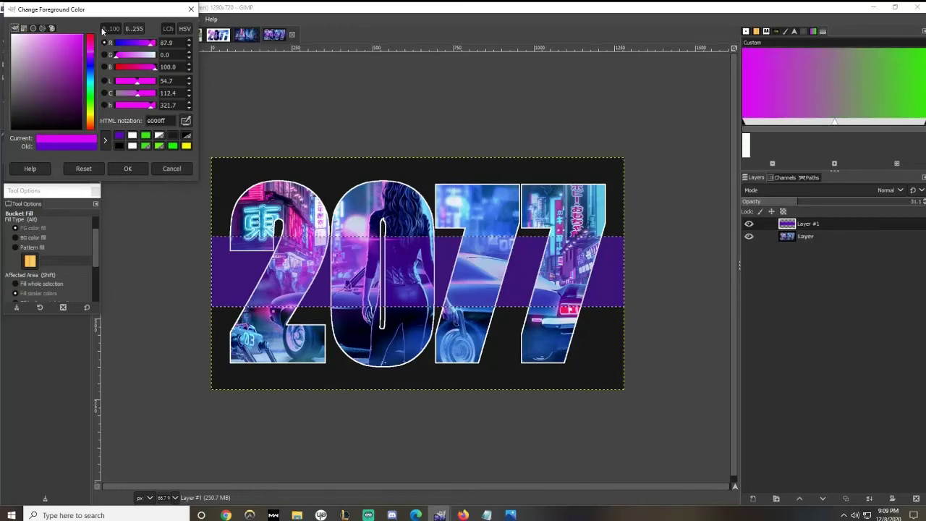
{"action": "left_click", "coordinate": [127, 170]}
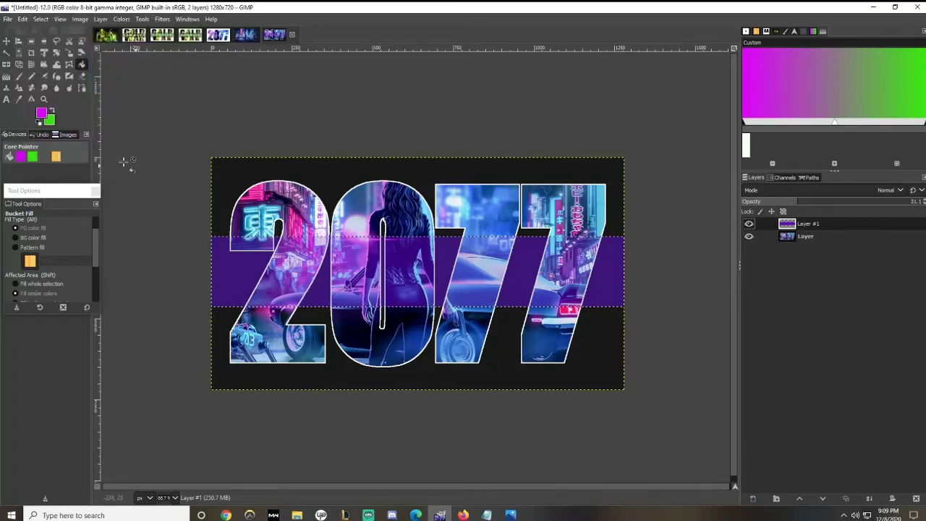
- Create a text box spanning the purple band, with its font set to Cyberpunk and its size to 225 px
{"action": "left_click", "coordinate": [5, 100]}
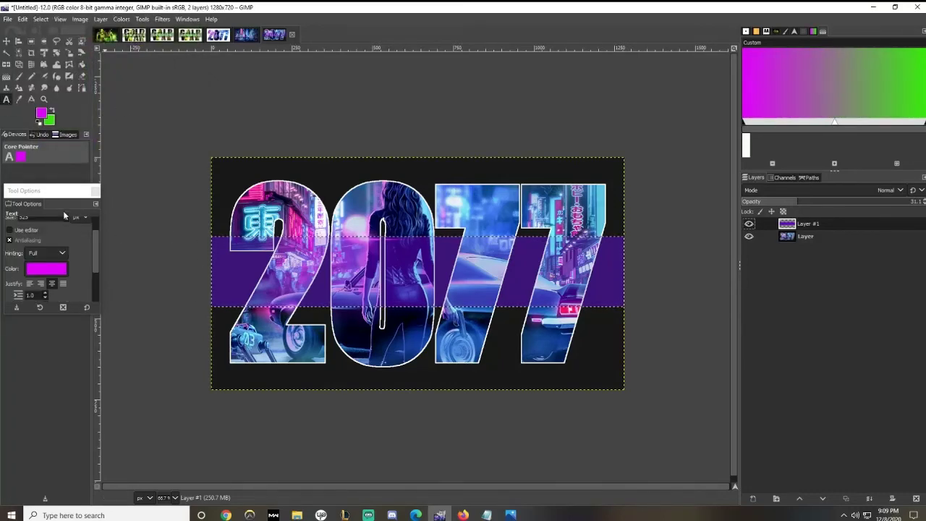
{"action": "left_click_drag", "start_coordinate": [200, 226], "coordinate": [641, 318]}
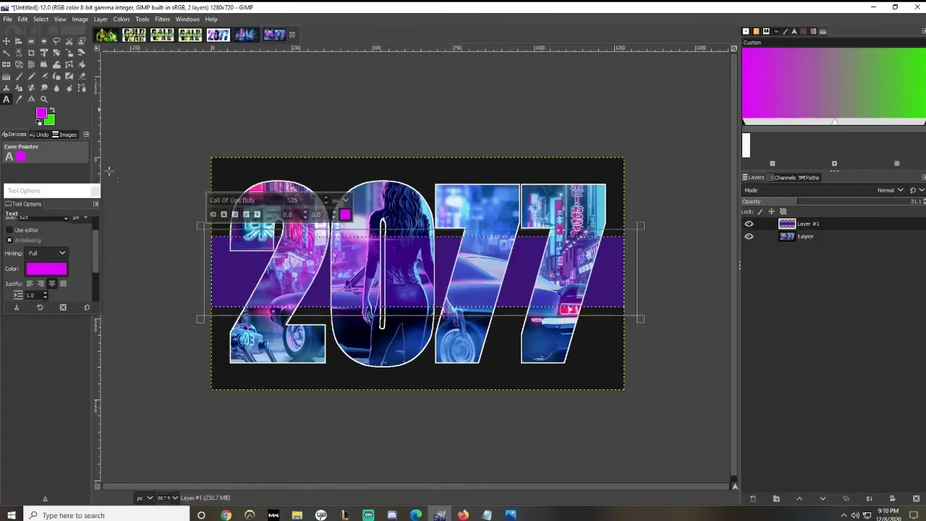
{"action": "left_click", "coordinate": [232, 200]}
{"action": "type", "text": "cyb"}
{"action": "type", "text": "berpunk"}
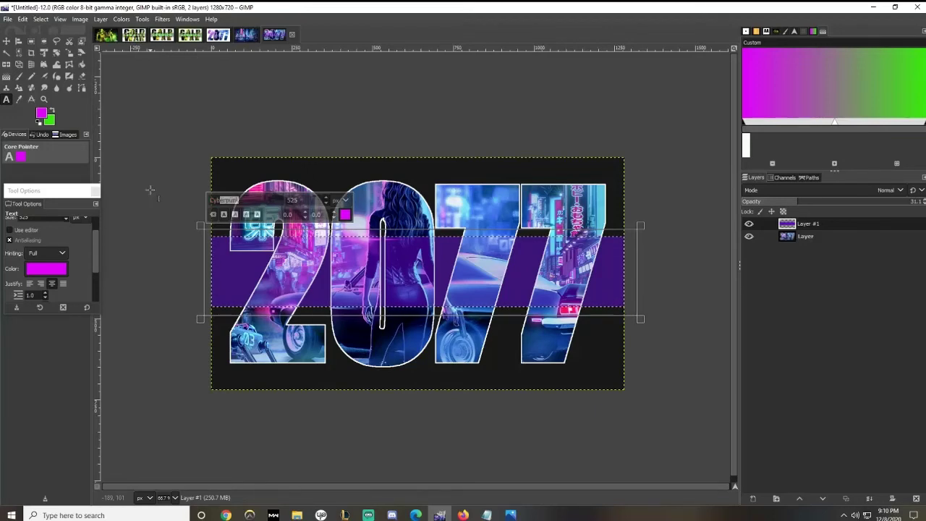
{"action": "left_click", "coordinate": [265, 201]}
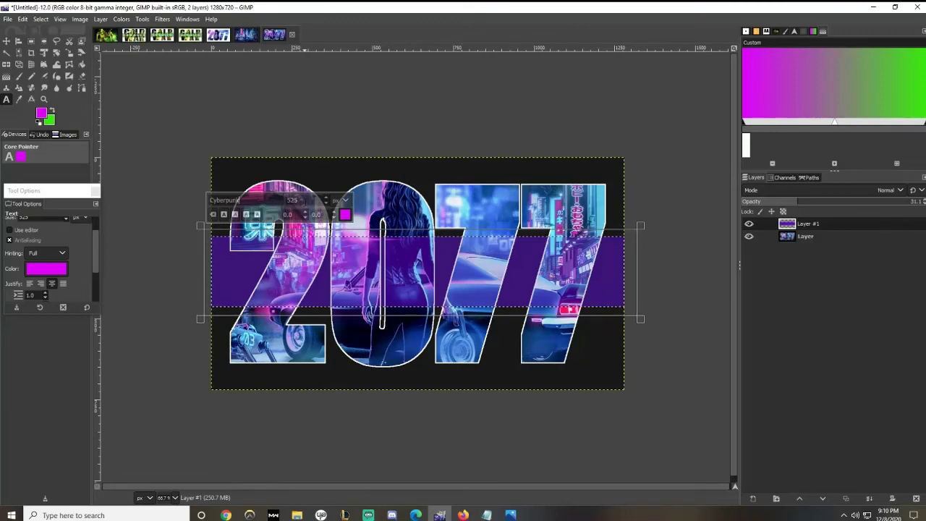
{"action": "key", "text": "Tab"}
{"action": "type", "text": "2"}
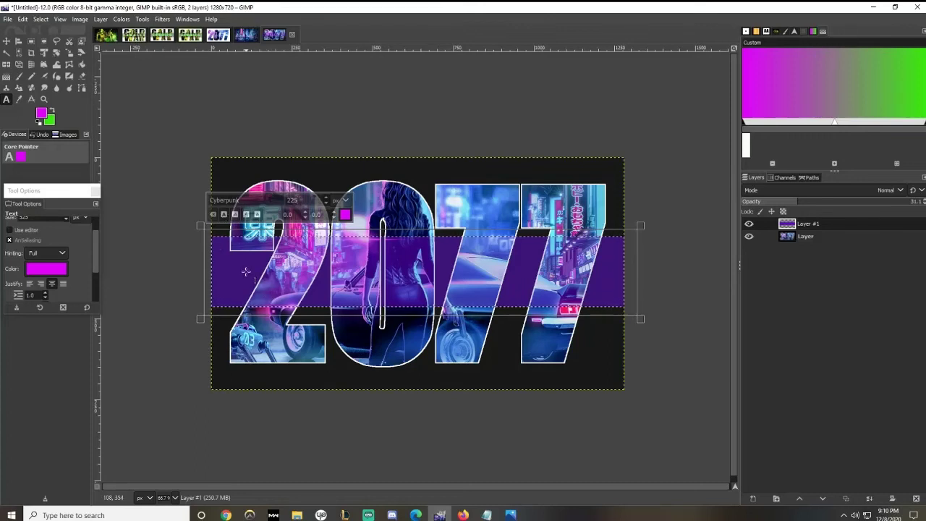
- Enter the text "cyberpunk" and move it slightly upward so the lettering sits within the purple band
{"action": "type", "text": "cyberpunk"}
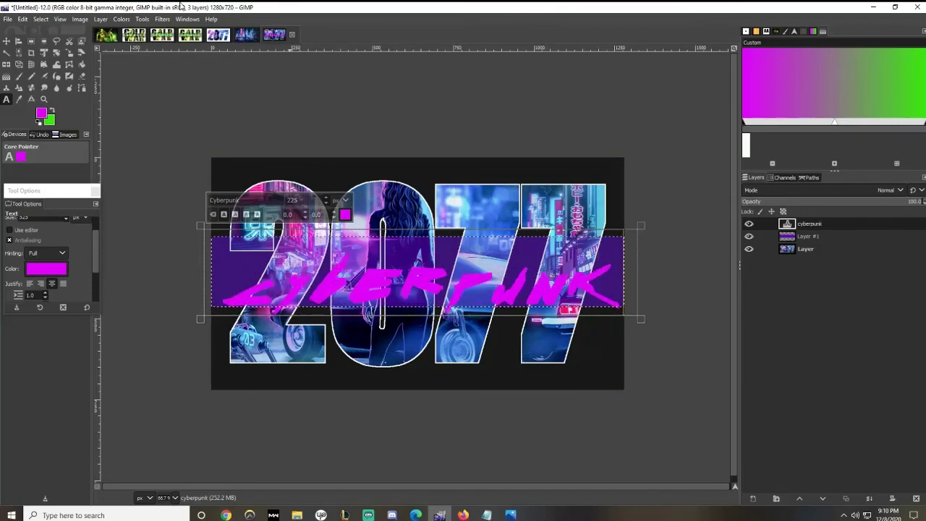
{"action": "left_click", "coordinate": [7, 41]}
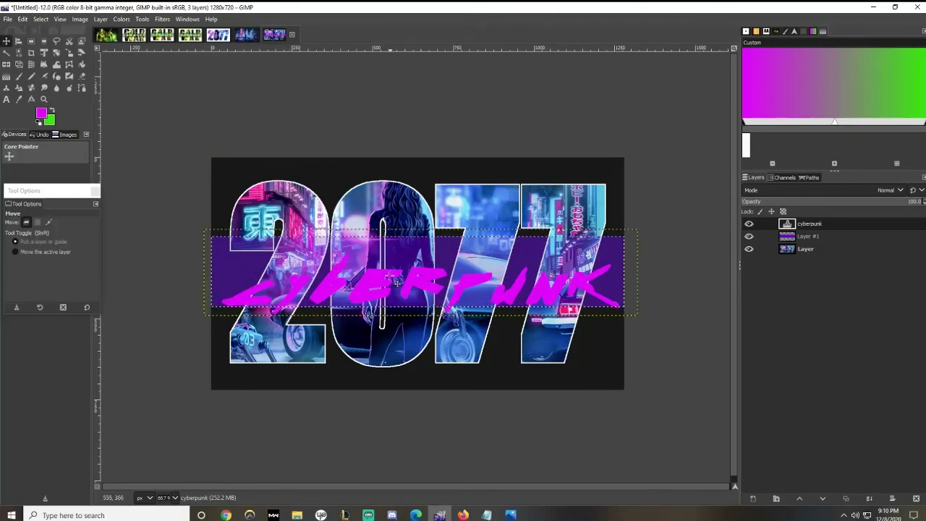
{"action": "left_click_drag", "start_coordinate": [386, 276], "coordinate": [378, 248]}
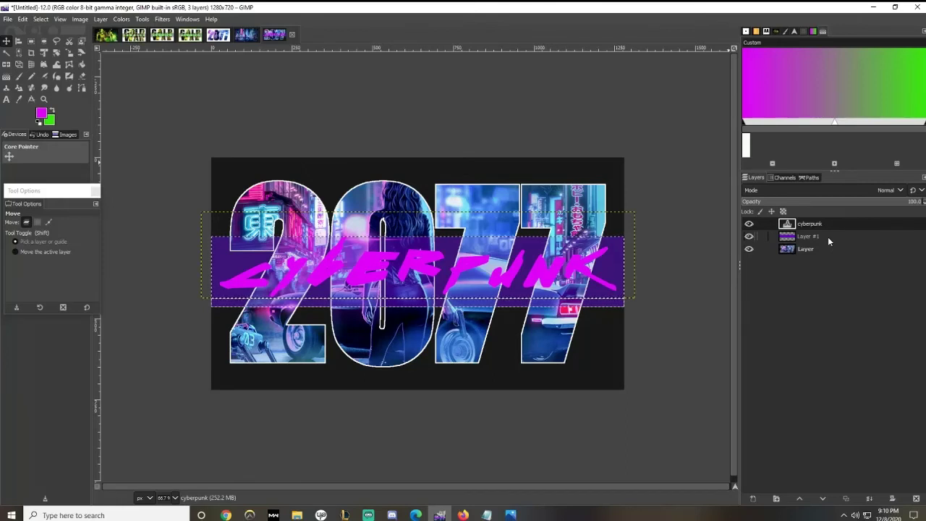
- Reopen the cyberpunk text for editing and set its letter spacing to -14
{"action": "left_click", "coordinate": [6, 100]}
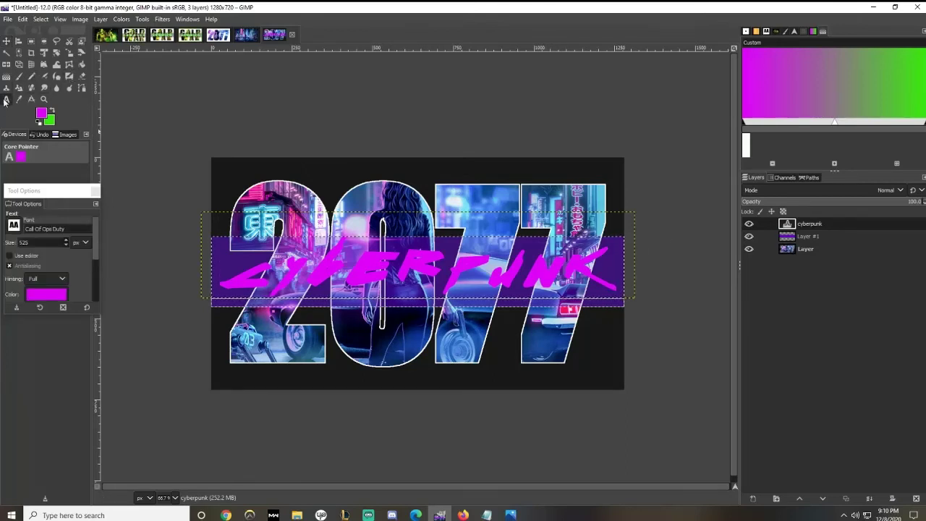
{"action": "left_click", "coordinate": [611, 272]}
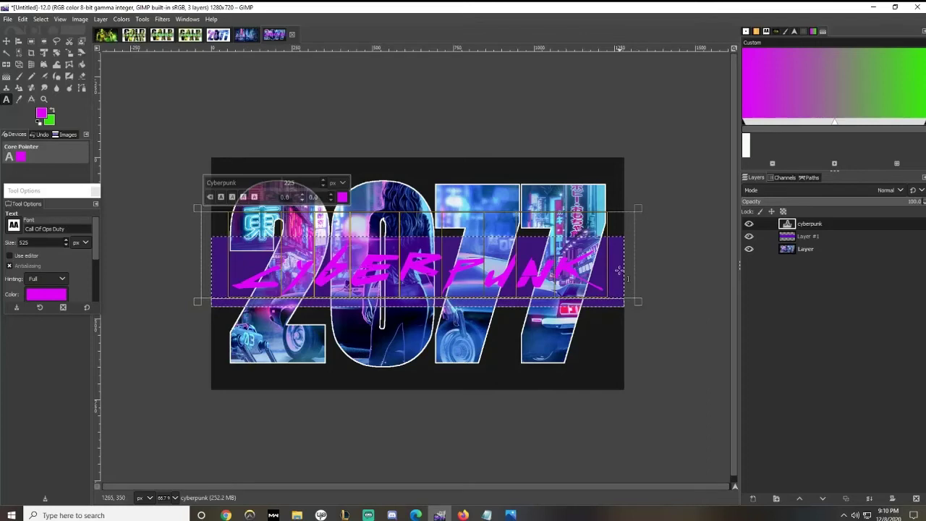
{"action": "left_click_drag", "start_coordinate": [94, 248], "coordinate": [85, 276]}
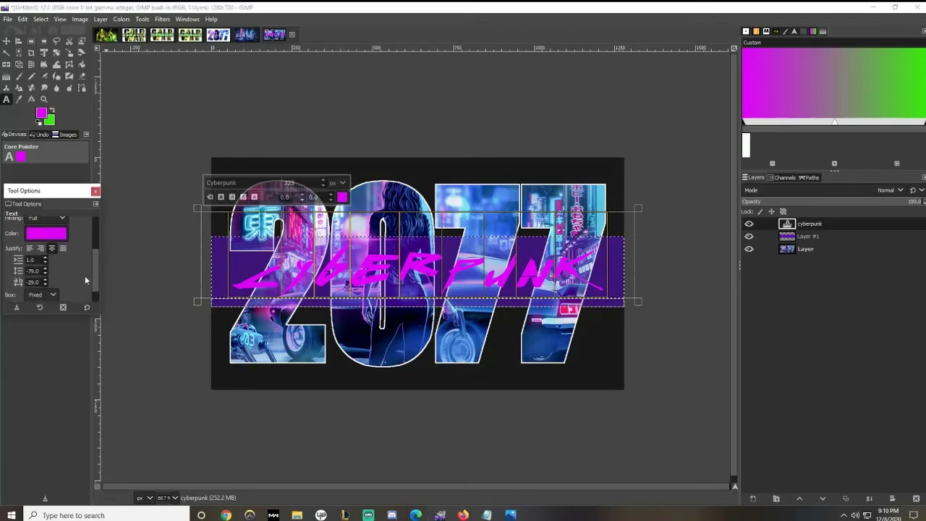
{"action": "left_click", "coordinate": [44, 280]}
{"action": "left_click", "coordinate": [45, 280]}
{"action": "left_click", "coordinate": [45, 280]}
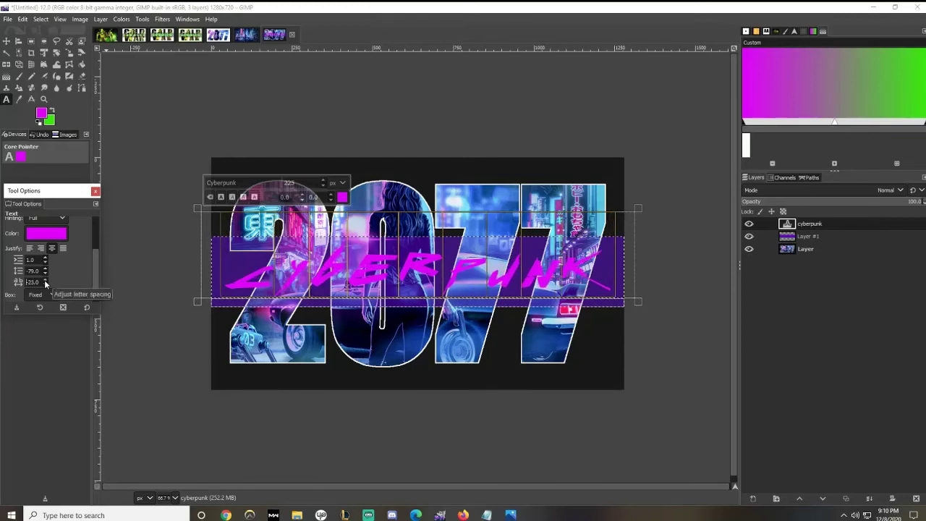
{"action": "left_click", "coordinate": [44, 280]}
{"action": "left_click", "coordinate": [45, 281]}
{"action": "left_click", "coordinate": [45, 281]}
{"action": "left_click", "coordinate": [45, 280]}
{"action": "left_click", "coordinate": [45, 281]}
{"action": "left_click", "coordinate": [45, 281]}
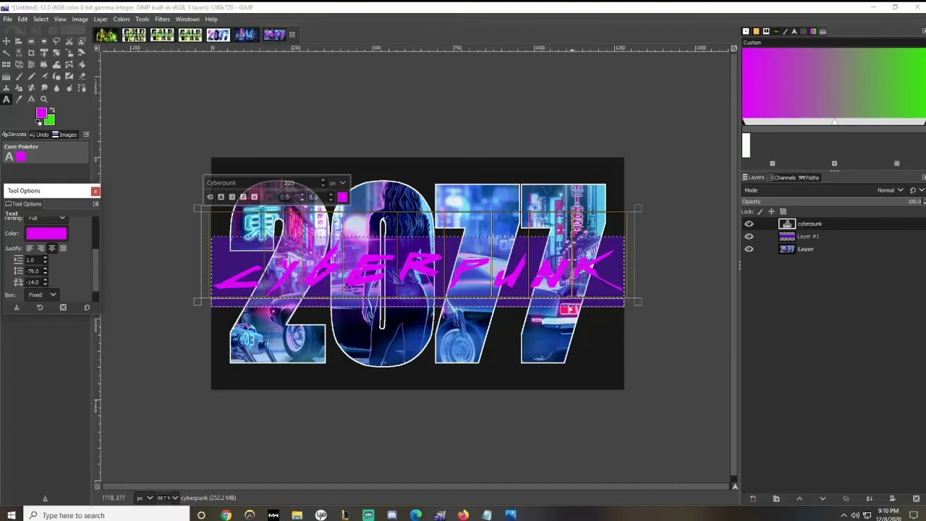
- Set the cyberpunk text's size to 235 px and its letter spacing to -21
{"action": "left_click_drag", "start_coordinate": [618, 264], "coordinate": [349, 265]}
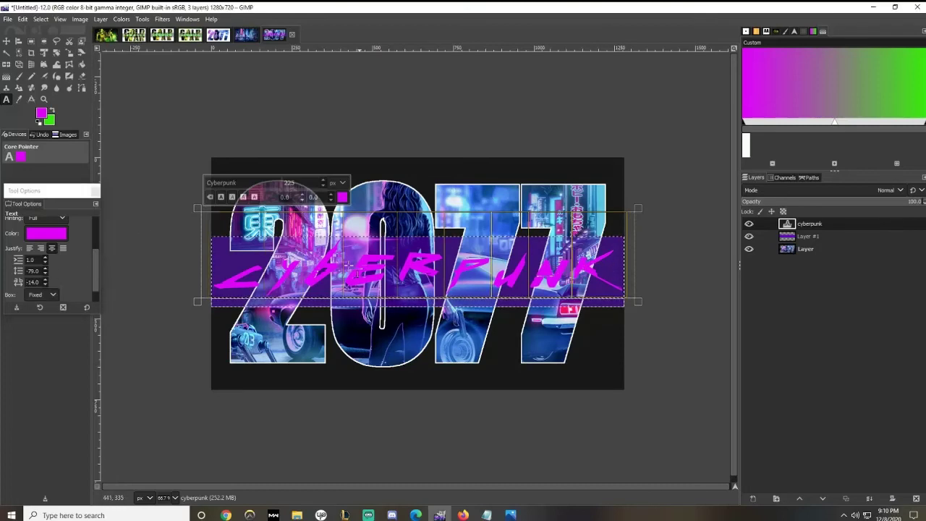
{"action": "double_click", "coordinate": [294, 184]}
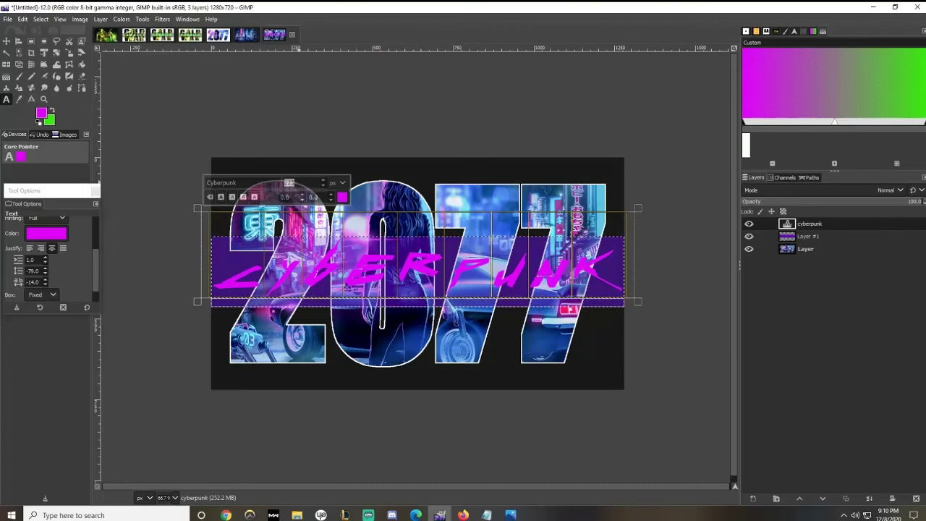
{"action": "double_click", "coordinate": [294, 184]}
{"action": "type", "text": "235"}
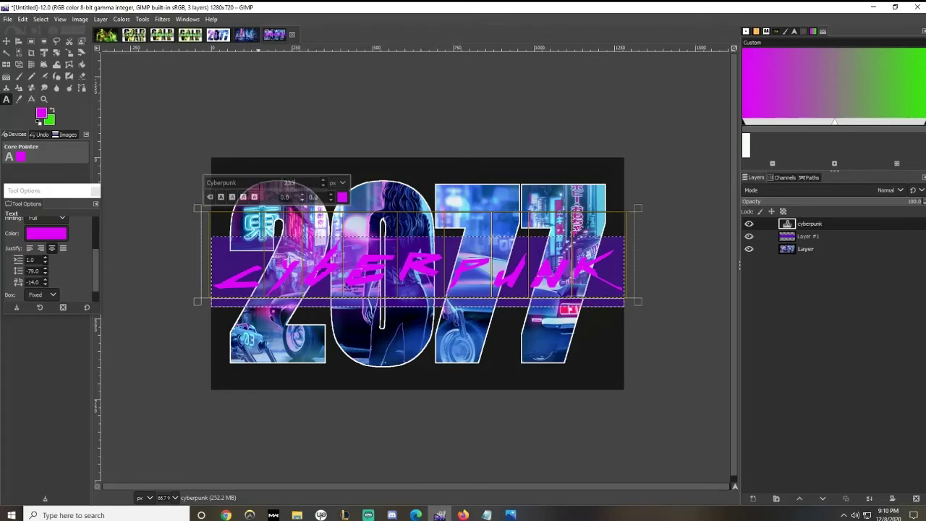
{"action": "key", "text": "Return"}
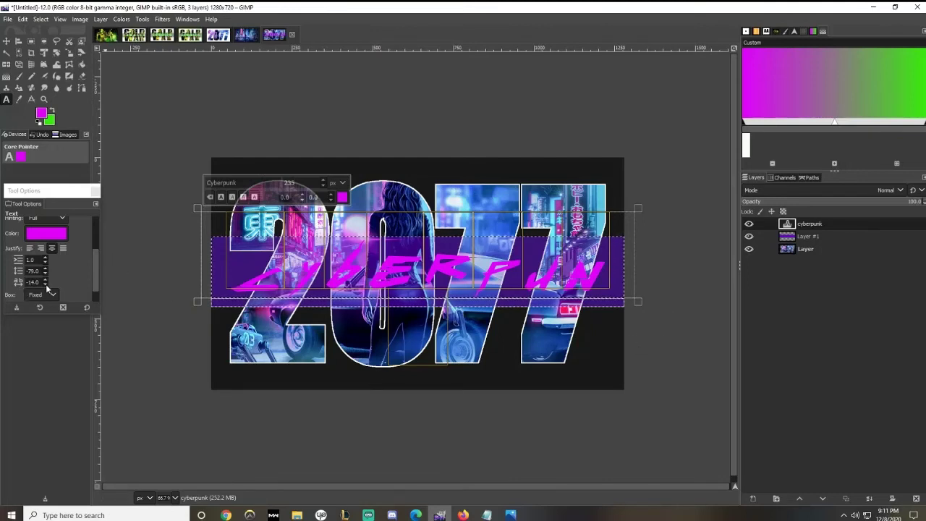
{"action": "scroll", "coordinate": [47, 287], "scroll_direction": "down", "scroll_amount": 7}
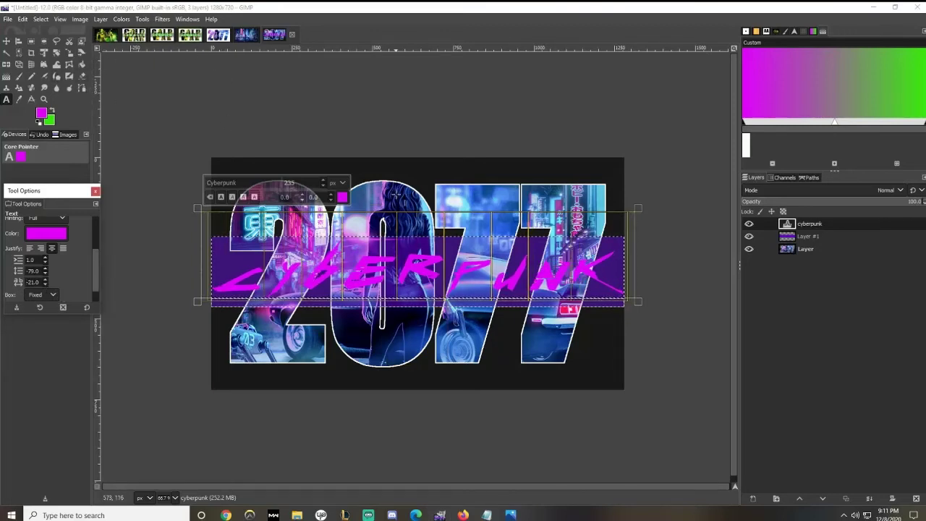
- Select all the magenta letters of the cyberpunk text by color
{"action": "left_click", "coordinate": [6, 41]}
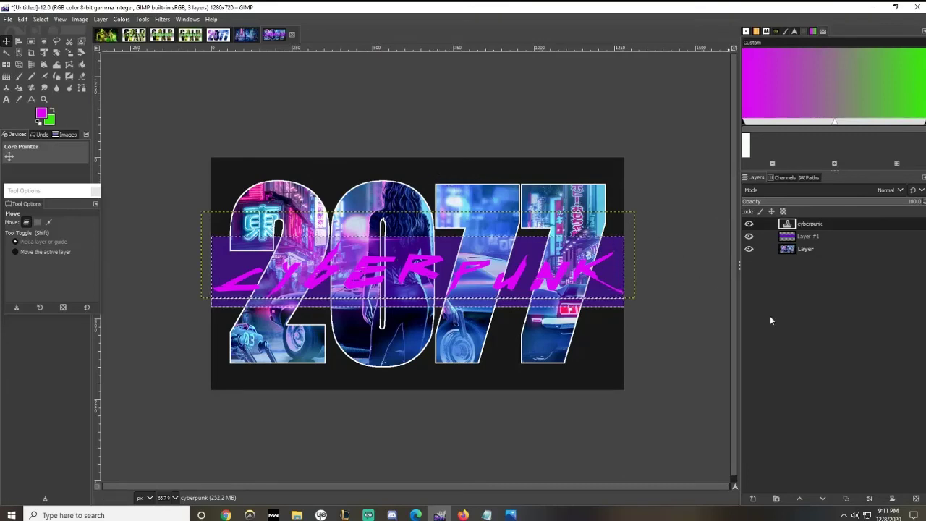
{"action": "left_click", "coordinate": [19, 53]}
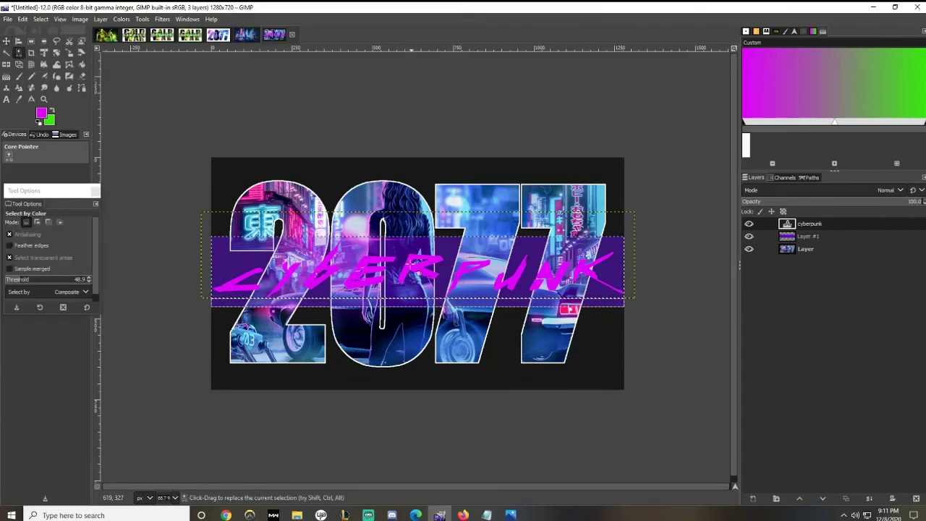
{"action": "left_click", "coordinate": [410, 262]}
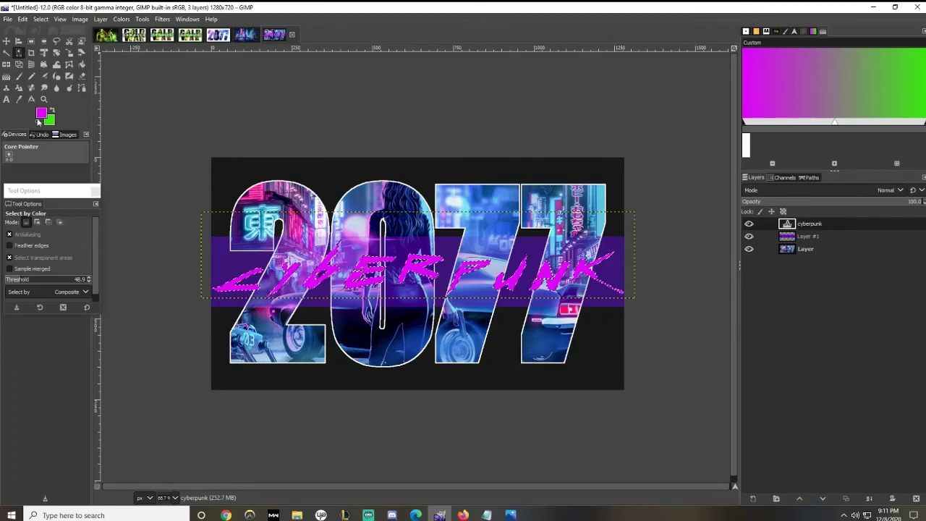
- Reset the colors to a white foreground and black background, and stroke the letter selection with the Paintbrush
{"action": "left_click", "coordinate": [18, 76]}
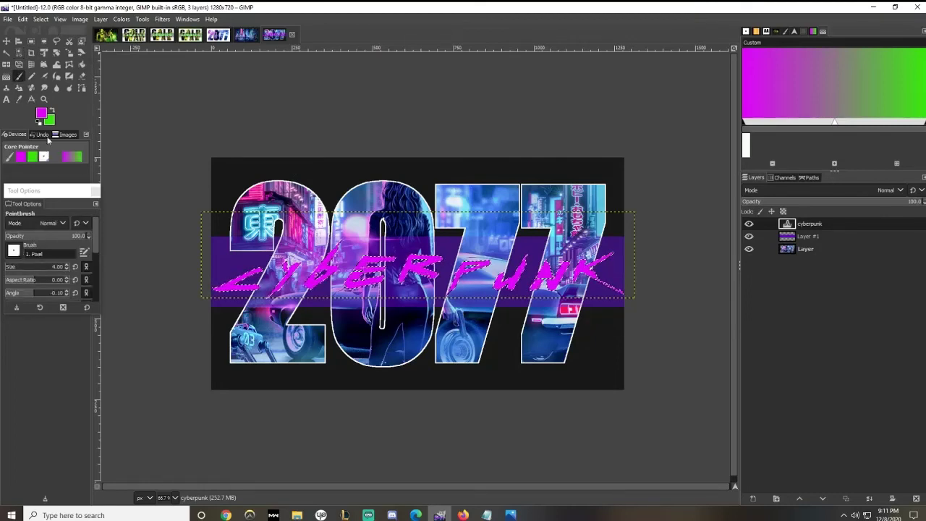
{"action": "left_click", "coordinate": [39, 121]}
{"action": "left_click", "coordinate": [52, 111]}
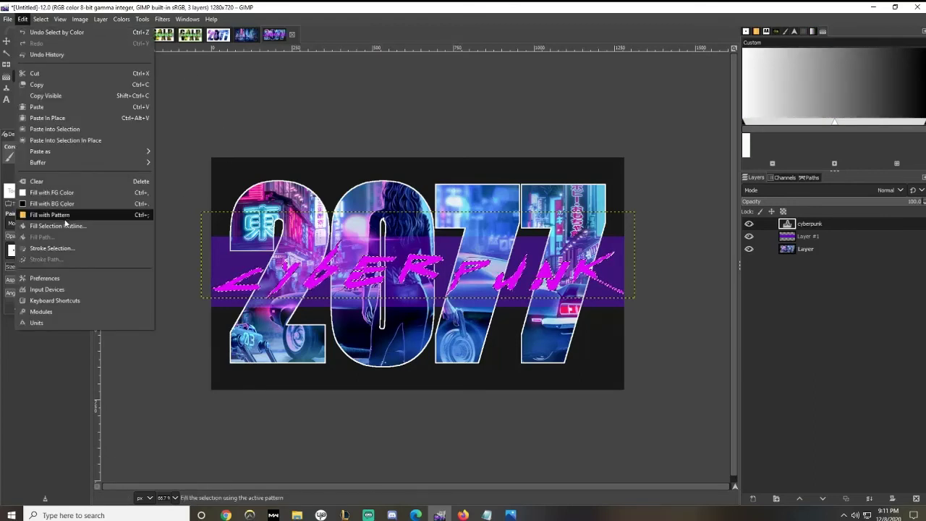
{"action": "left_click", "coordinate": [53, 248]}
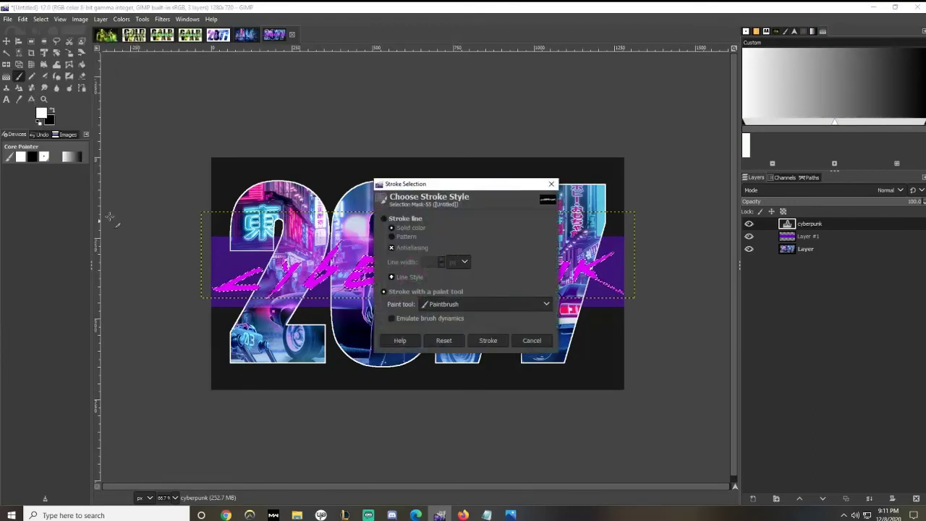
{"action": "left_click", "coordinate": [498, 341]}
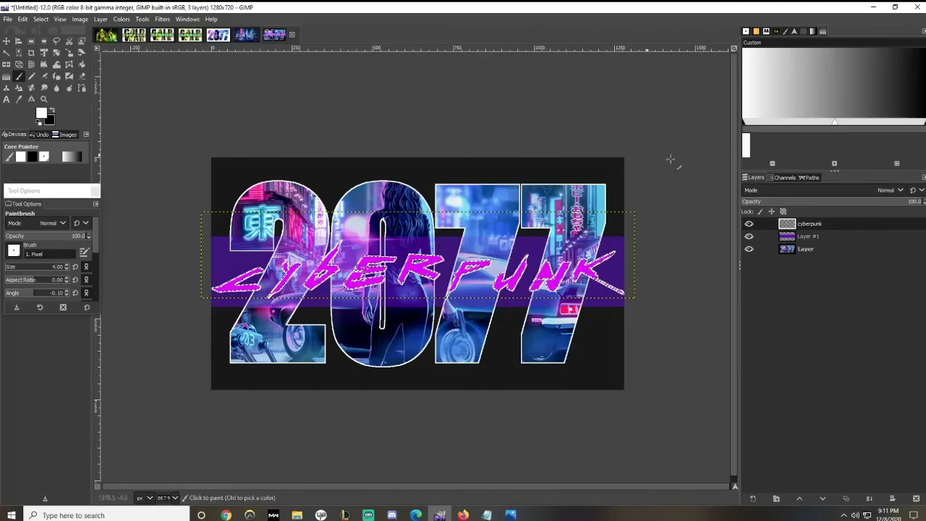
- Make the bottom picture layer active and clear the selection around the letters
{"action": "left_click", "coordinate": [805, 249]}
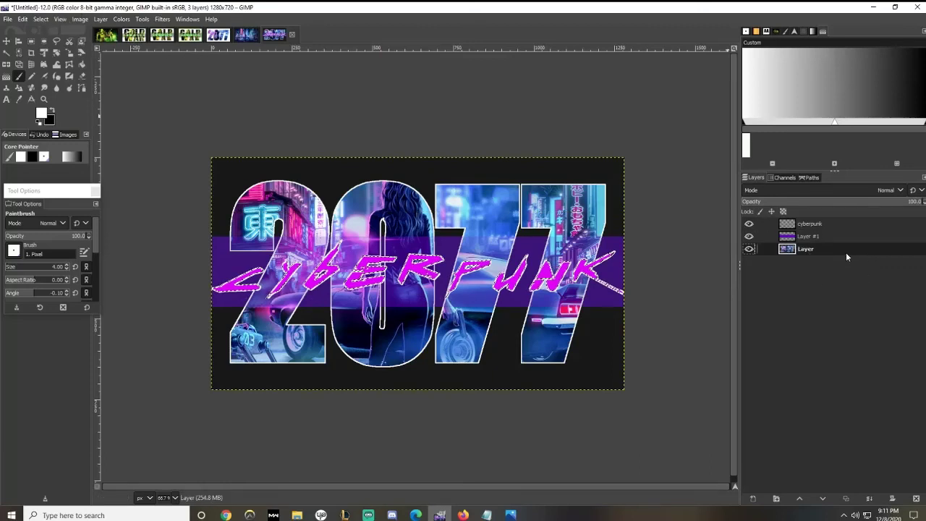
{"action": "left_click", "coordinate": [43, 19]}
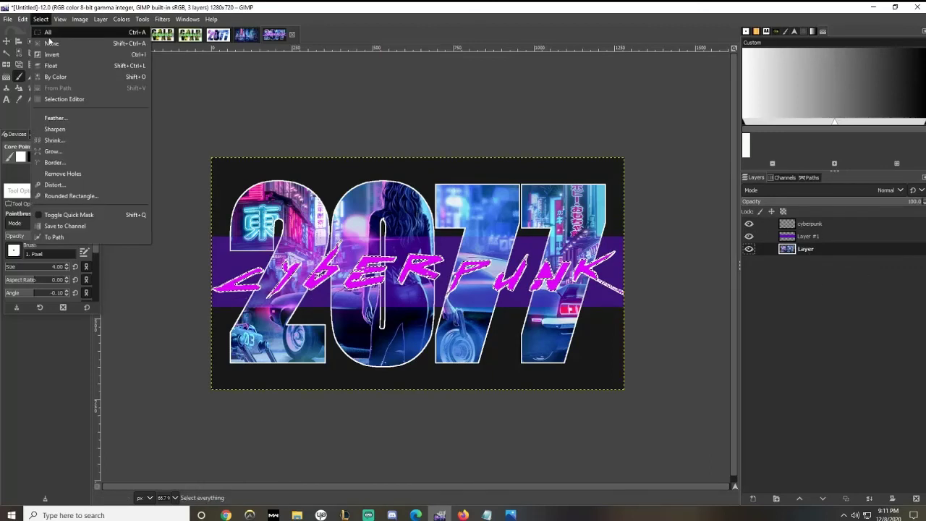
{"action": "left_click", "coordinate": [56, 41]}
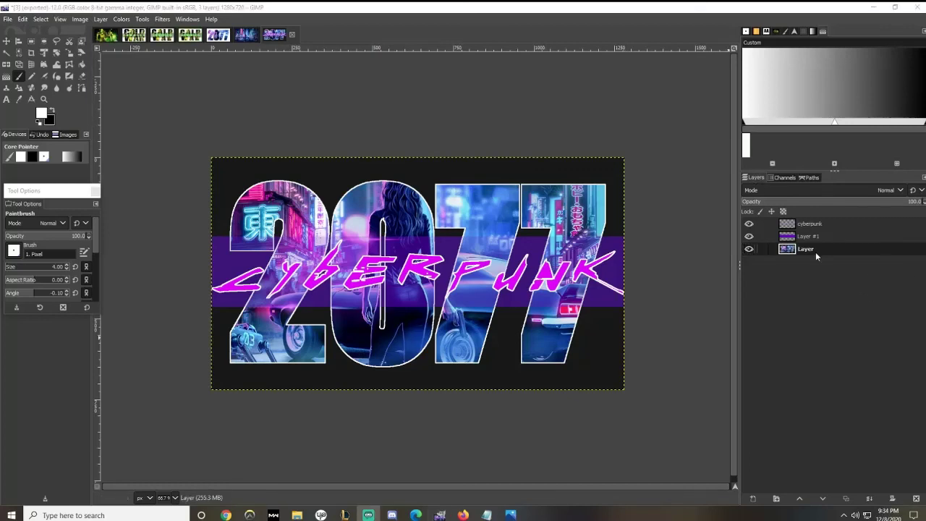
- Flatten the image so the text, purple band and digits share a single layer
{"action": "right_click", "coordinate": [815, 251]}
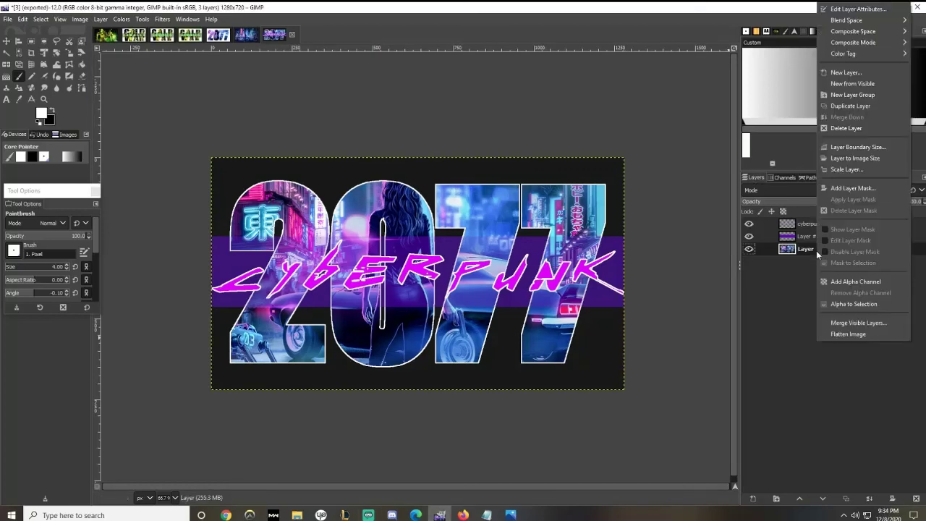
{"action": "left_click", "coordinate": [849, 334]}
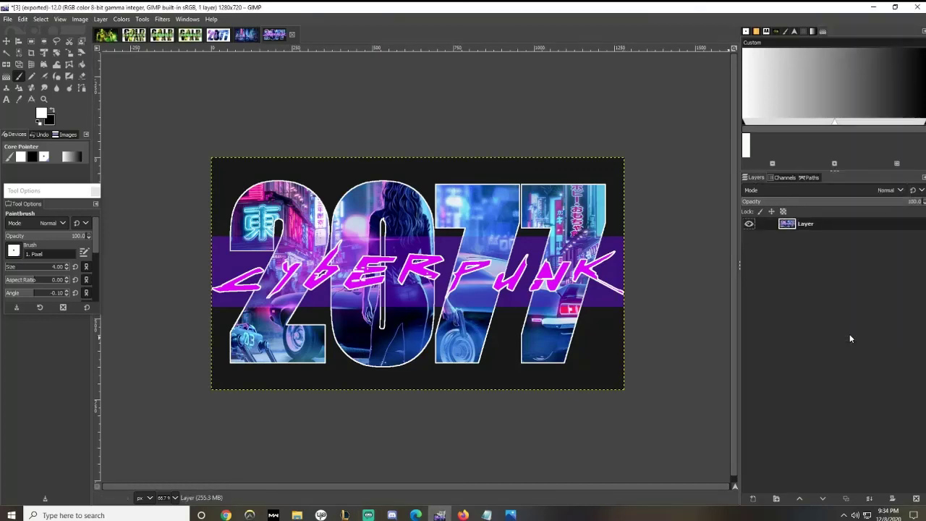
{"action": "left_click", "coordinate": [6, 19]}
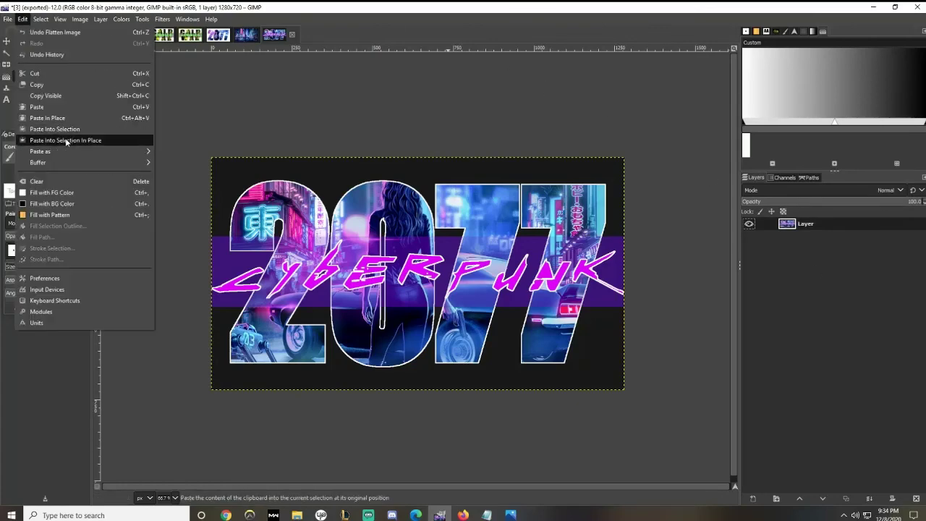